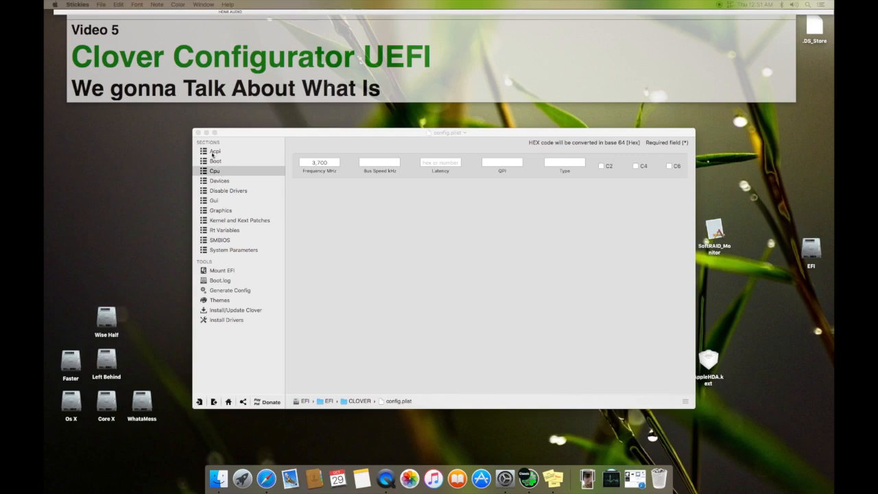
Look through the configuration sections from Cpu and Devices down to SMBIOS and System Parameters.
left_click(246, 173)
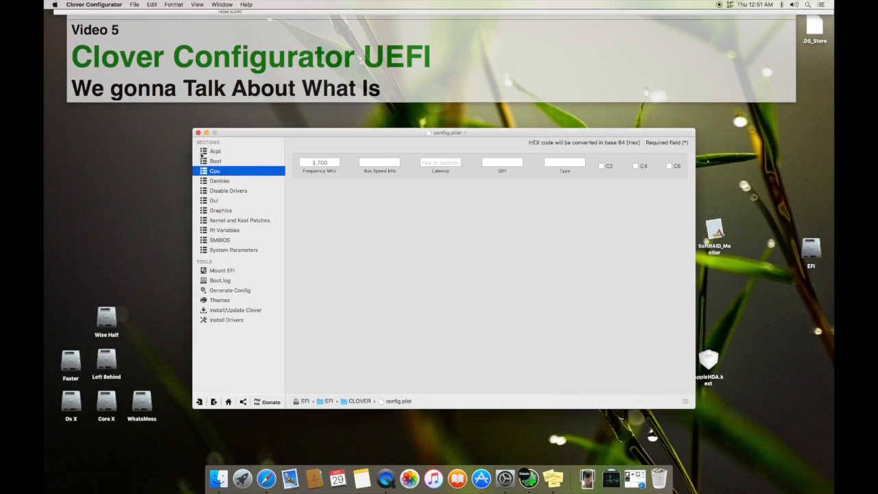
left_click(231, 181)
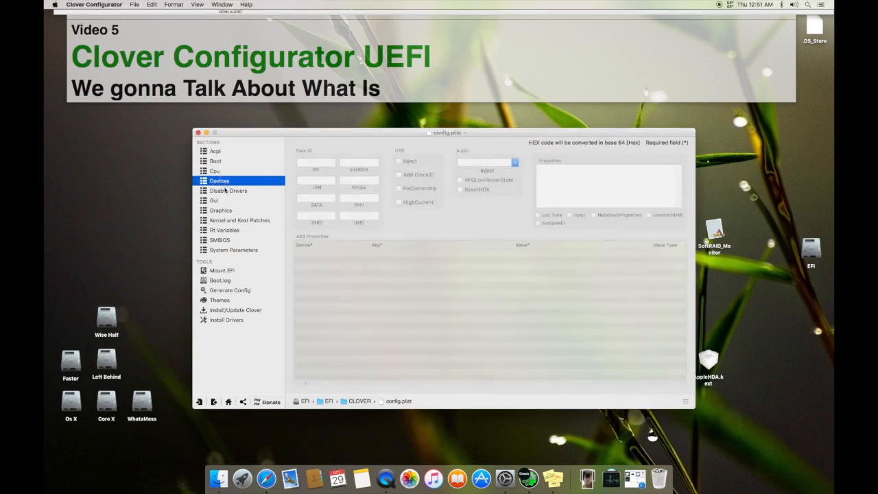
left_click(229, 190)
left_click(229, 201)
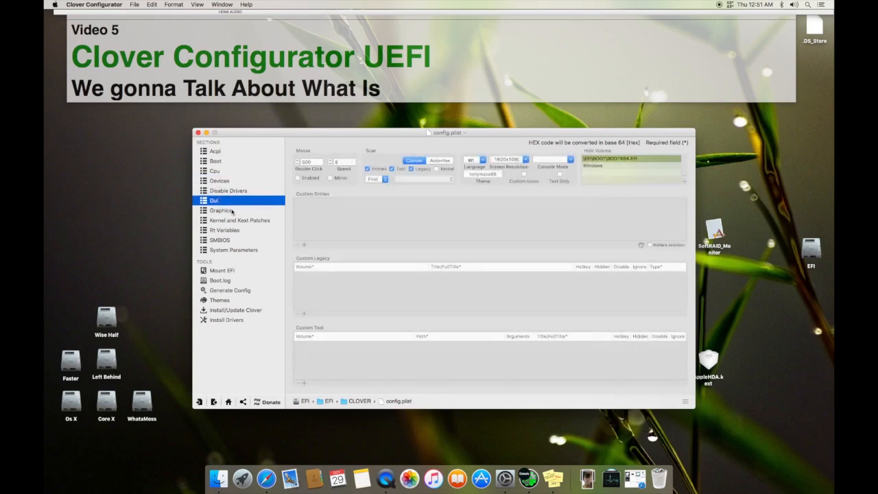
left_click(232, 210)
left_click(238, 220)
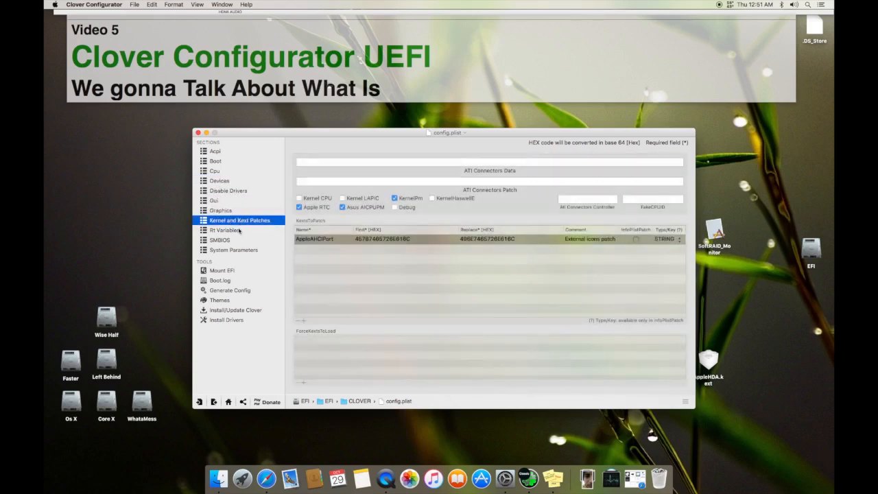
left_click(238, 230)
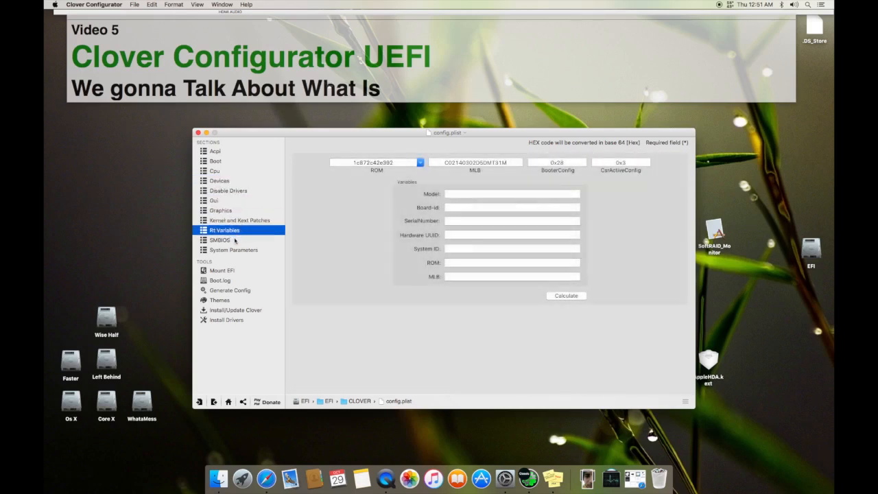
left_click(235, 240)
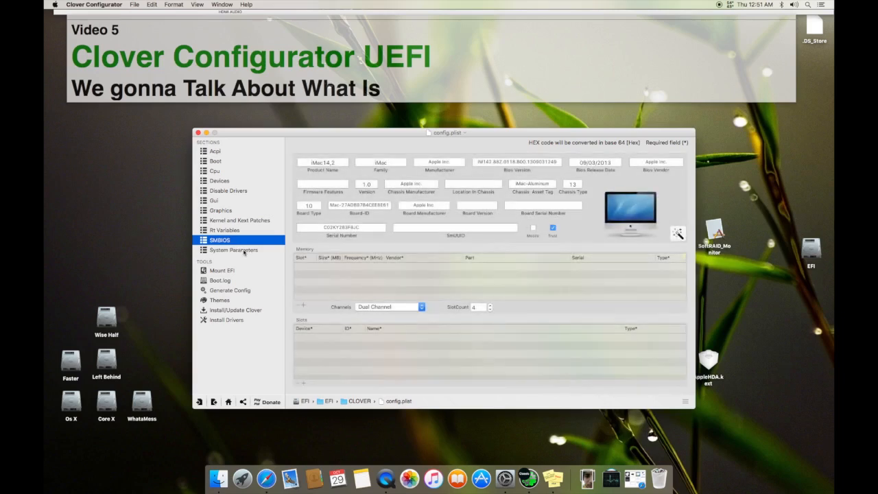
left_click(244, 252)
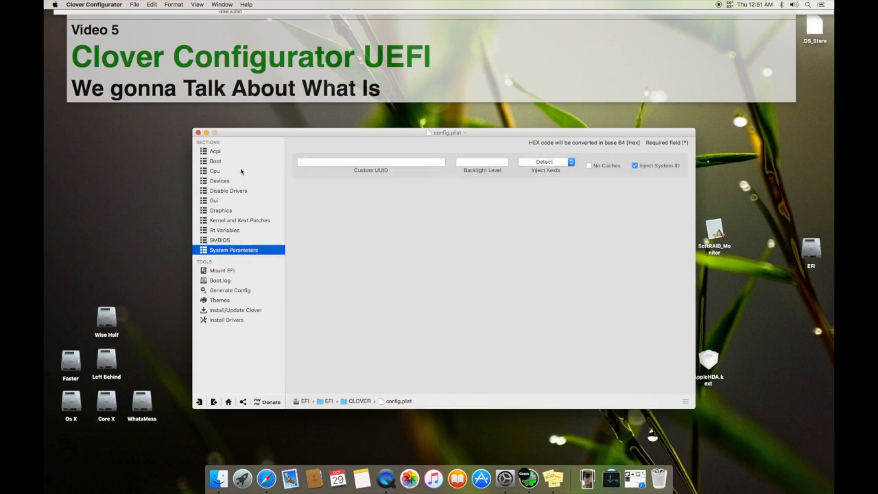
Return to the Cpu section, lower the configuration window and extend the sticky note to reveal the Cpu and Devices topics.
left_click(243, 171)
left_click(414, 132)
left_click_drag(414, 133, 380, 181)
left_click(406, 106)
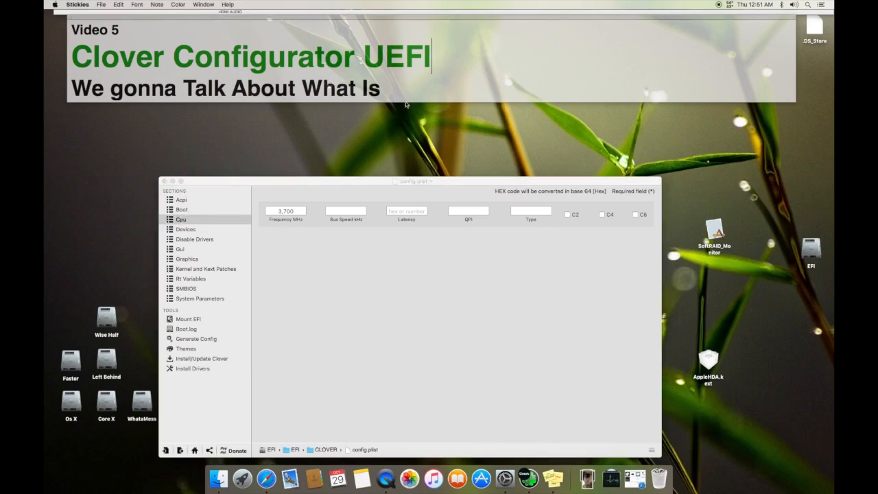
left_click_drag(406, 103, 407, 130)
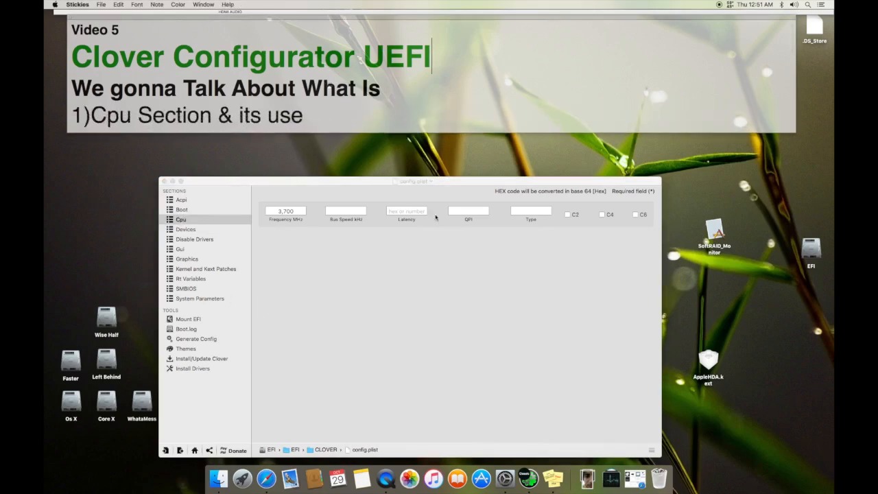
left_click_drag(461, 132, 460, 183)
left_click(454, 183)
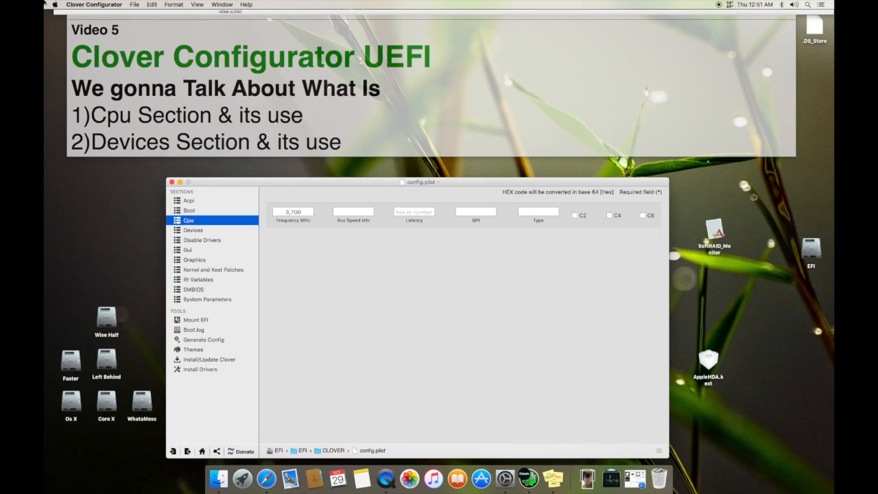
Open About This Mac and place its overview beneath the sticky note, over the configuration window.
left_click(68, 5)
left_click(68, 14)
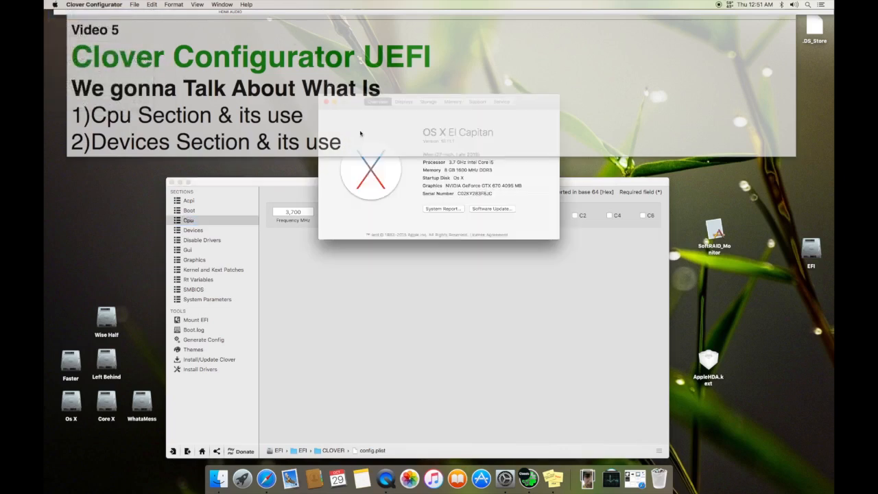
left_click(544, 122)
left_click_drag(539, 19, 508, 137)
left_click(515, 104)
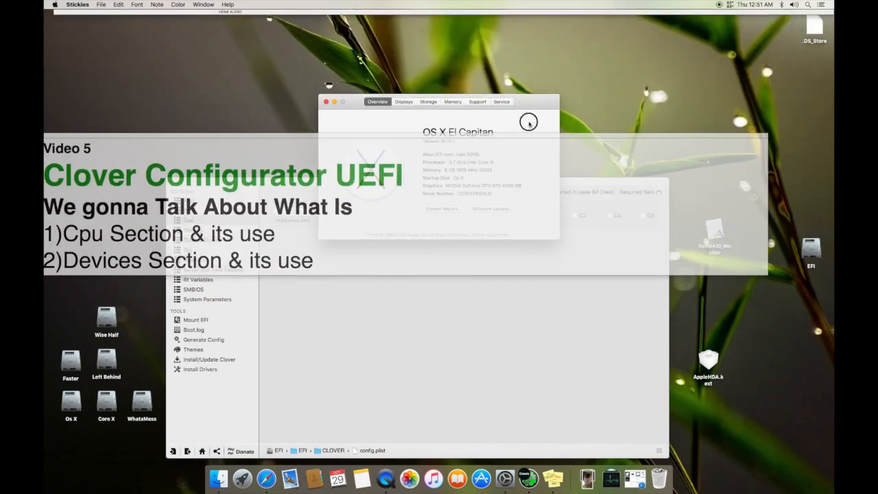
left_click_drag(538, 101, 551, 277)
left_click_drag(528, 137, 553, 10)
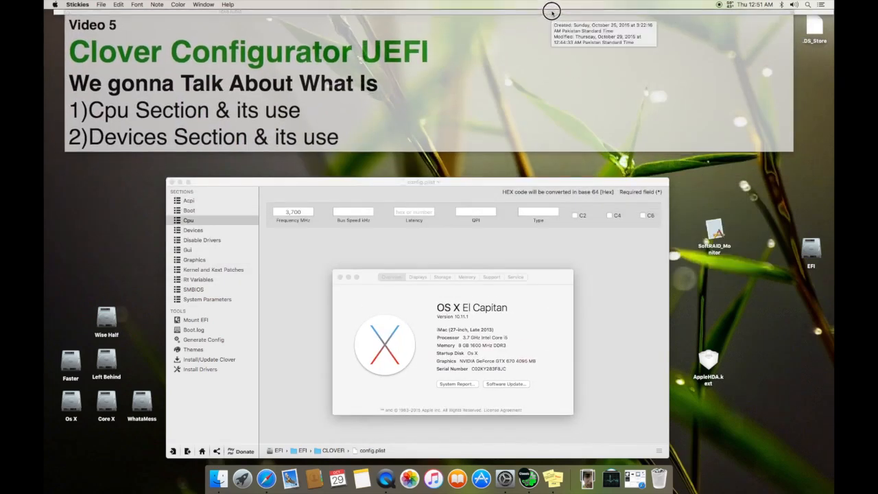
left_click_drag(553, 275, 519, 256)
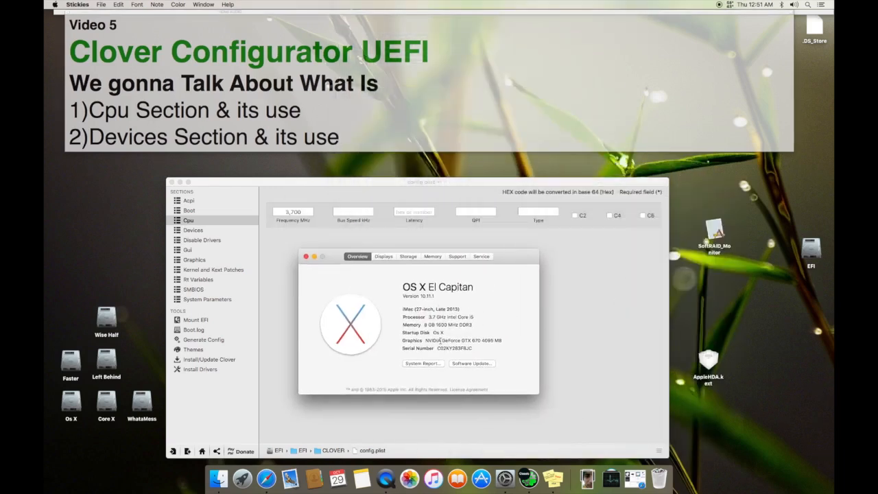
Compare the processor speed in About This Mac with the Cpu section's Frequency MHz field.
left_click(56, 5)
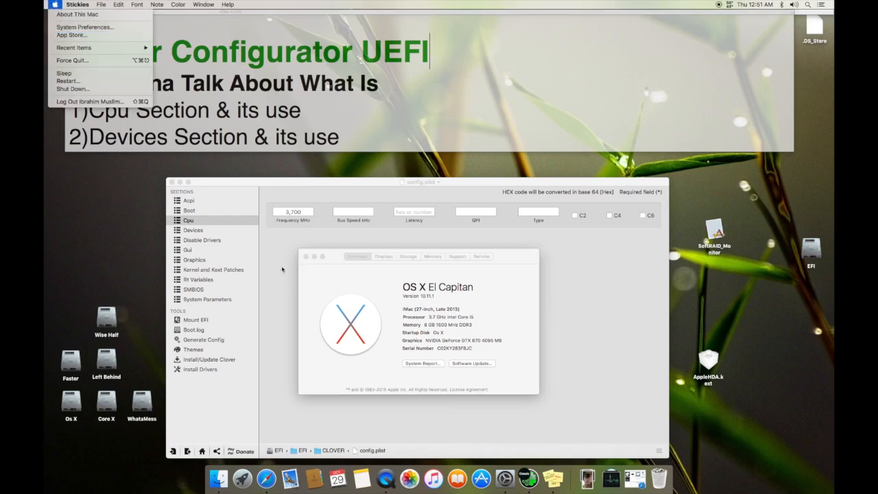
left_click(392, 331)
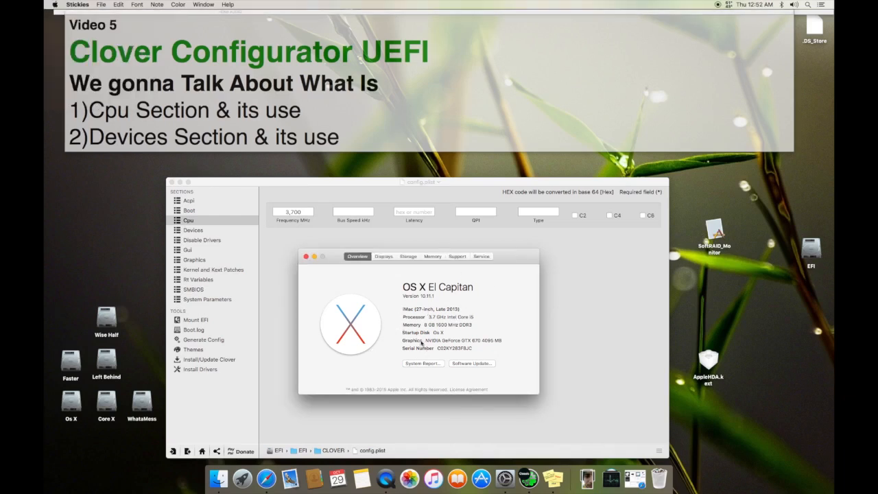
left_click(285, 214)
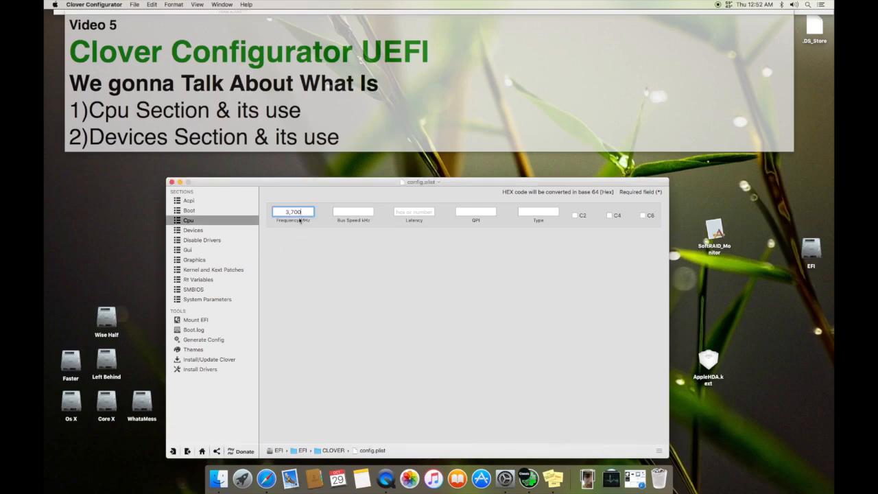
Arrange the configuration window and About This Mac side by side below the sticky note.
left_click_drag(362, 186, 365, 295)
left_click(534, 179)
left_click_drag(534, 179, 761, 205)
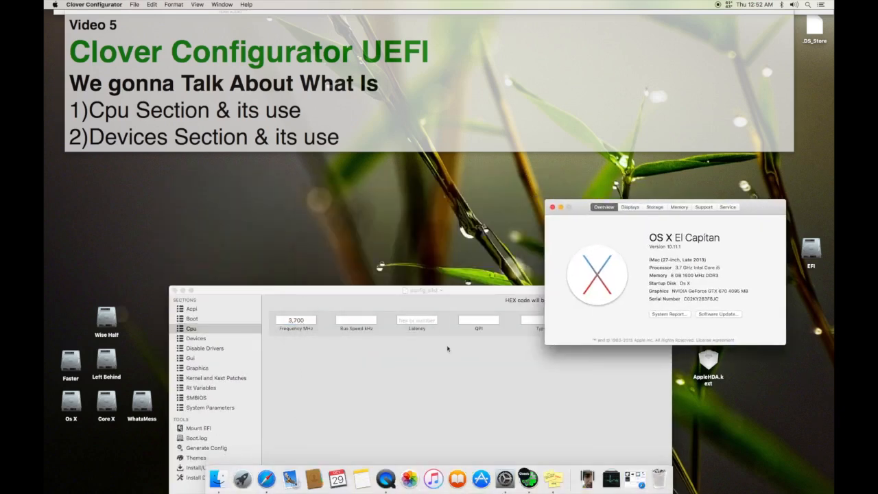
left_click_drag(447, 292, 376, 174)
left_click(651, 260)
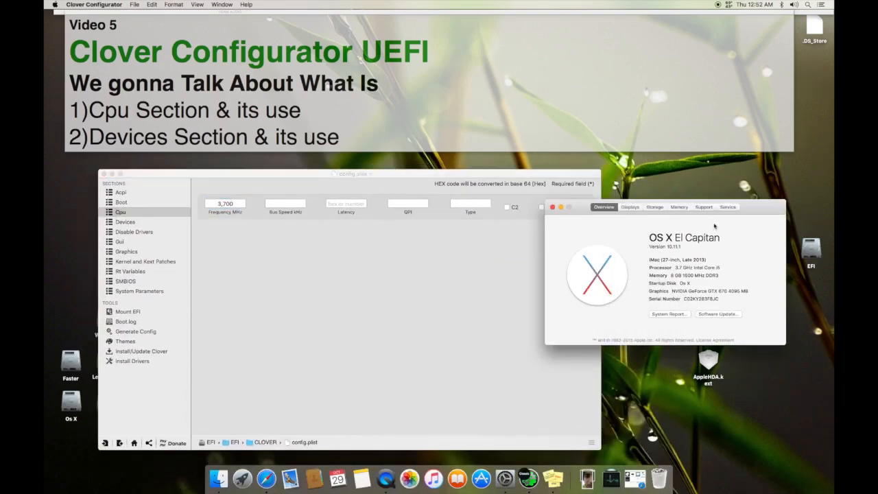
left_click_drag(747, 209, 545, 209)
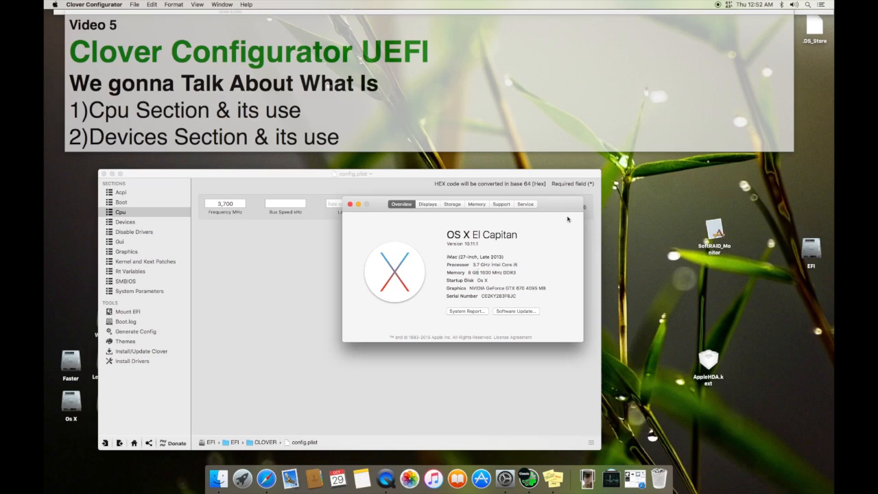
left_click_drag(553, 205, 771, 237)
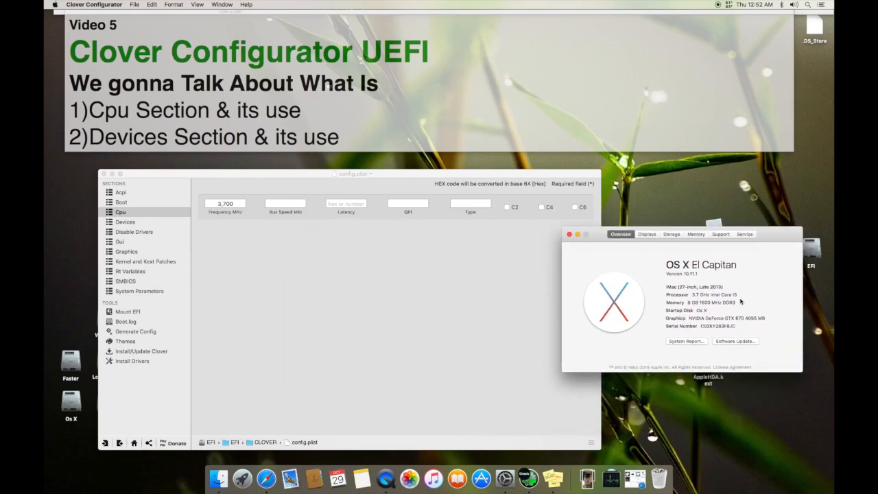
Examine the Frequency, Bus Speed, Latency and QPI fields of the Cpu section alongside the About This Mac overview.
left_click(231, 204)
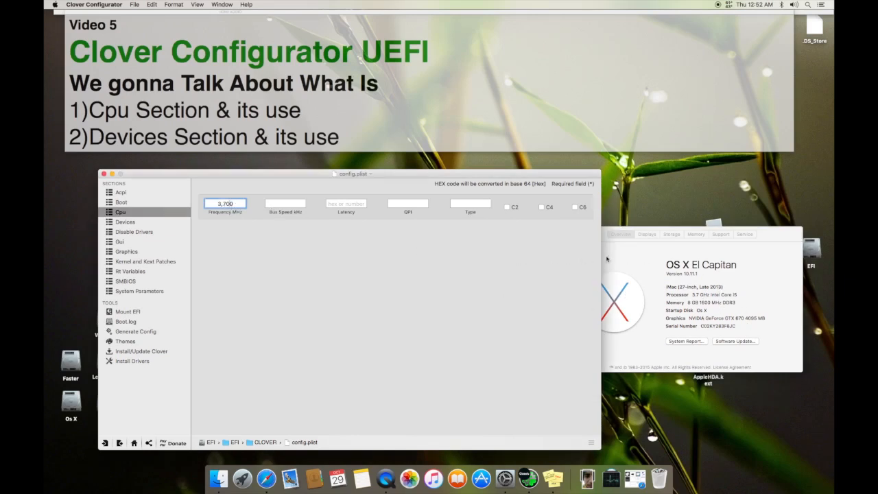
left_click_drag(795, 237, 795, 249)
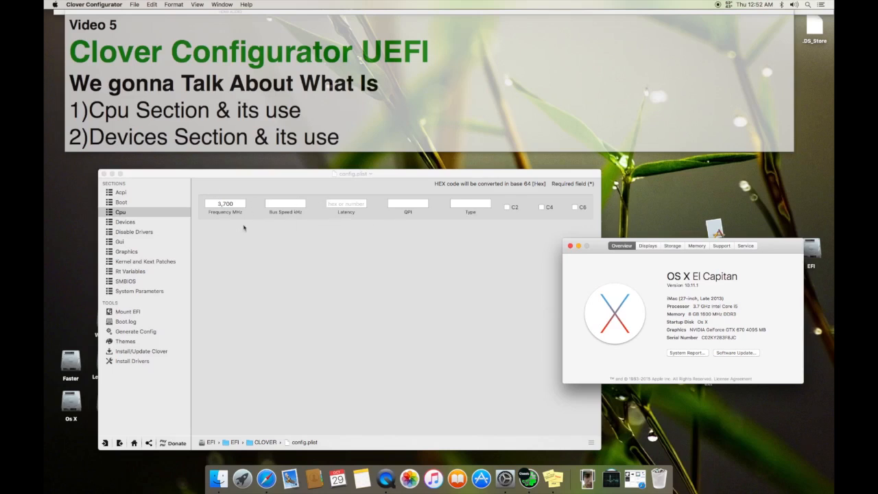
left_click(279, 203)
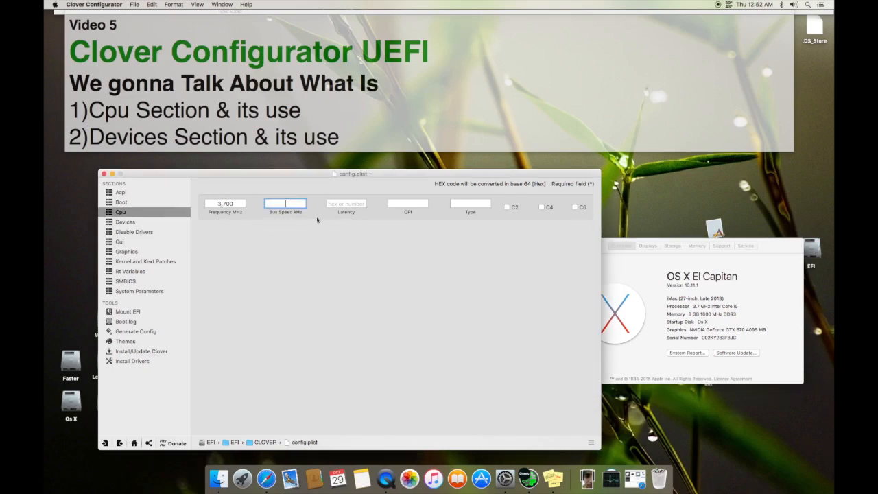
left_click(340, 205)
left_click(419, 205)
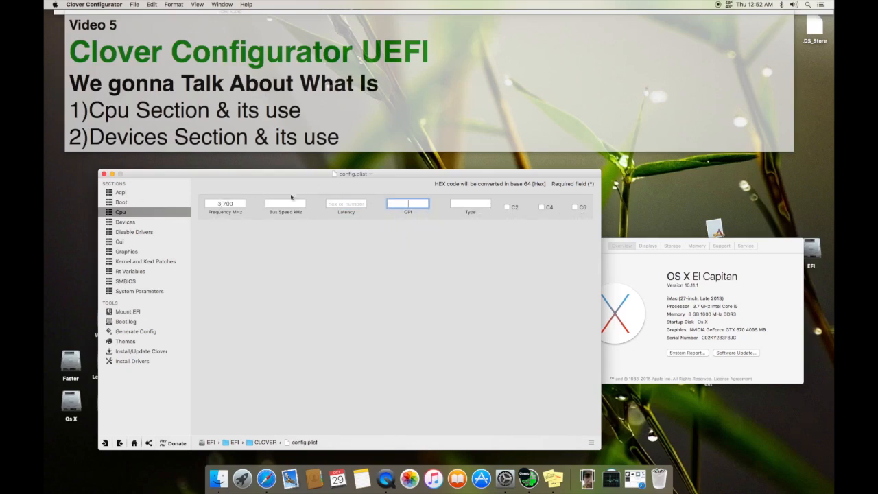
Open the Devices section and set the audio Inject value to 1150.
left_click(159, 223)
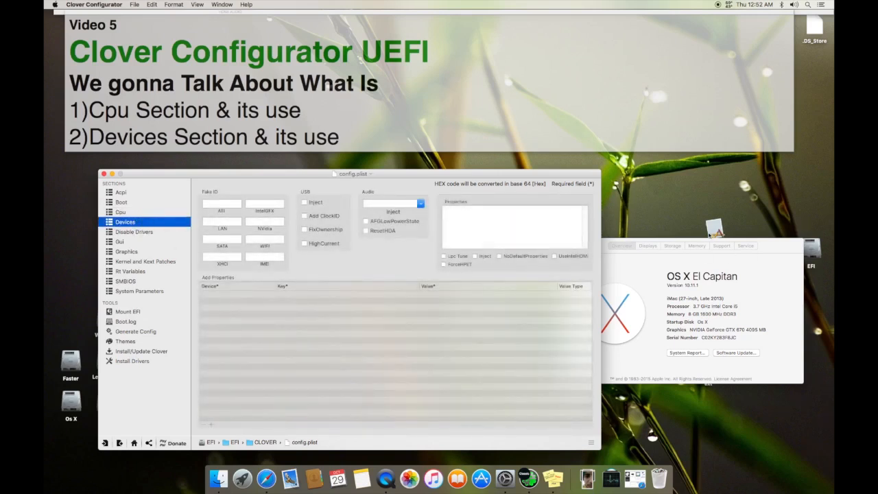
left_click_drag(788, 247, 738, 235)
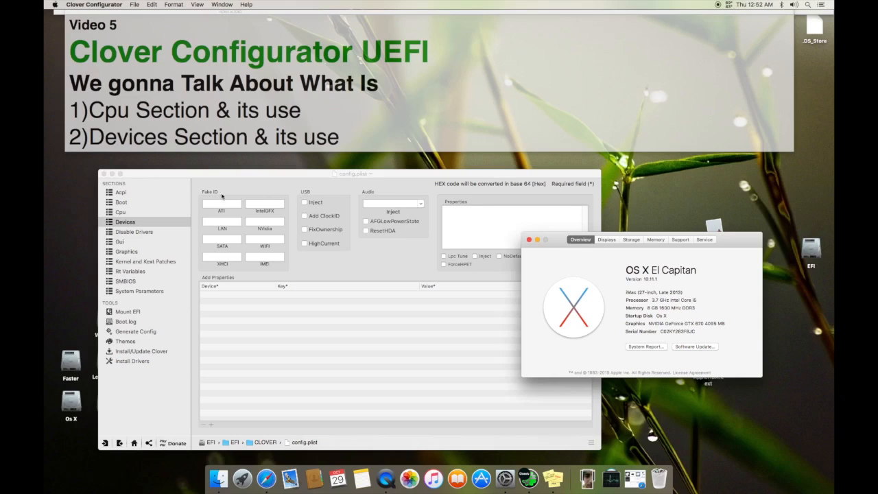
left_click(378, 202)
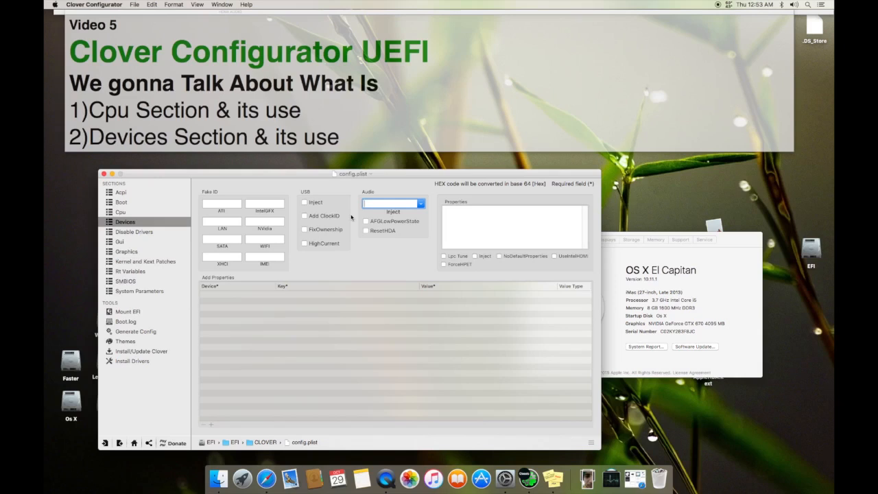
type("1150")
Enable the USB Inject option and clear the audio Inject value.
left_click(306, 203)
left_click(306, 201)
left_click(315, 203)
double_click(381, 201)
key("BackSpace")
Try out the USB HighCurrent option and leave it disabled.
left_click(315, 244)
left_click(310, 243)
left_click(327, 243)
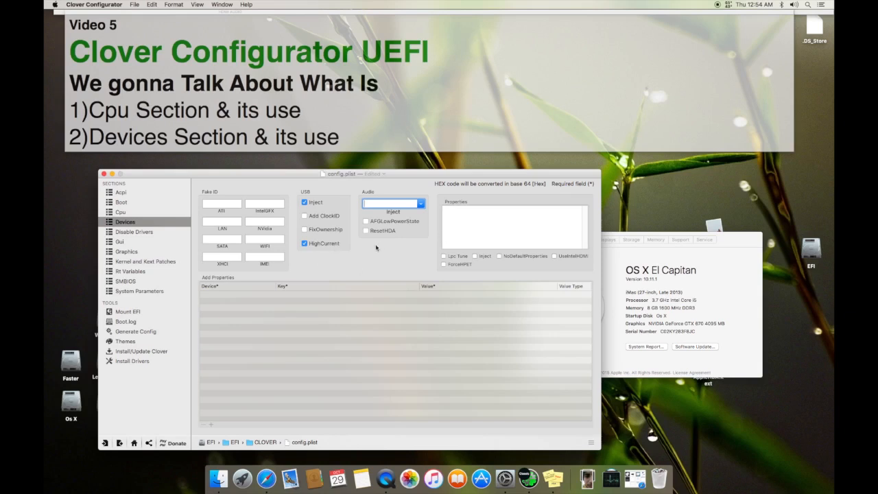
left_click(303, 243)
Examine the ATI, IntelGFX and NVidia Fake ID fields in the Devices section.
left_click(224, 203)
left_click(268, 204)
left_click(265, 220)
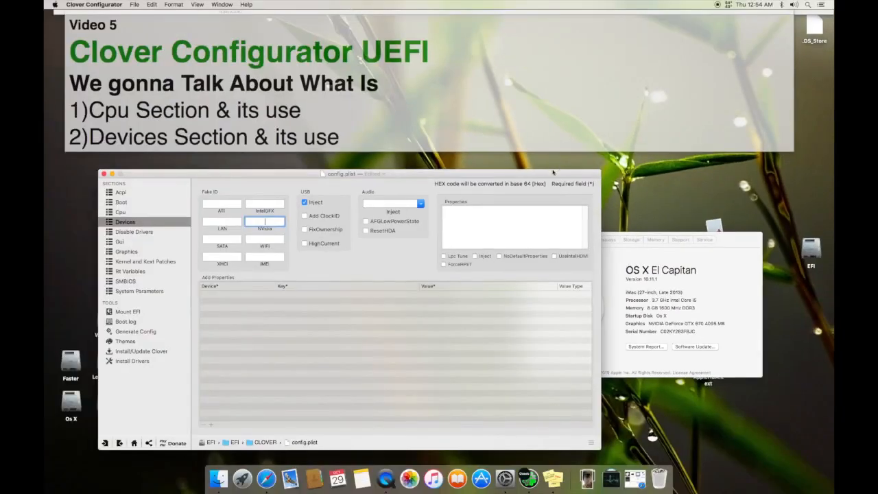
Select the DELL U2410 HDMI device as the sound output in the Sound preferences.
left_click_drag(552, 172, 551, 89)
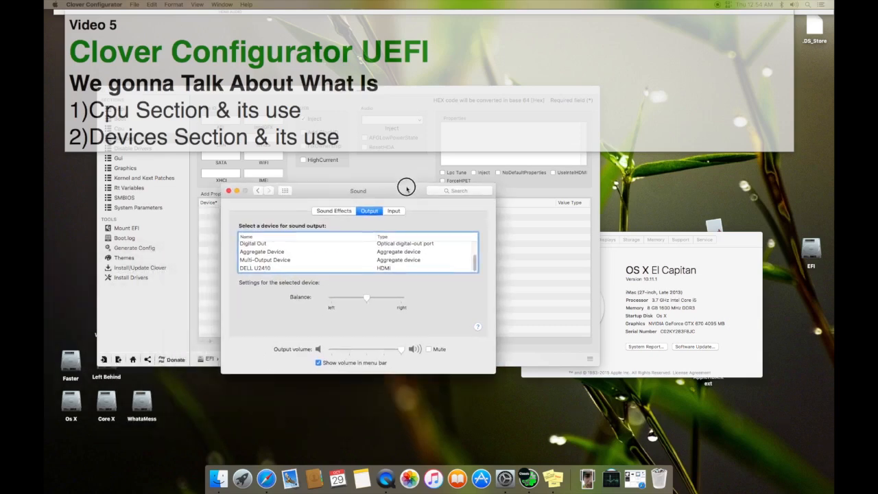
left_click(279, 269)
left_click_drag(410, 191, 509, 203)
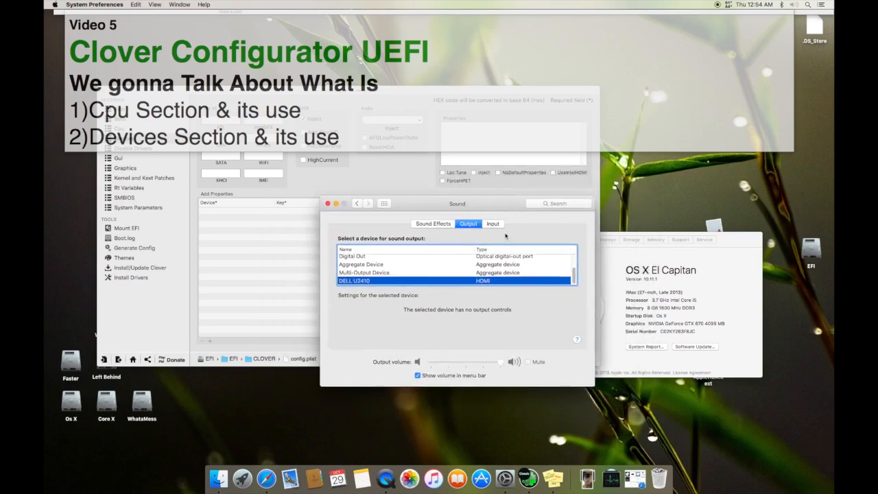
scroll(469, 272, "up", 3)
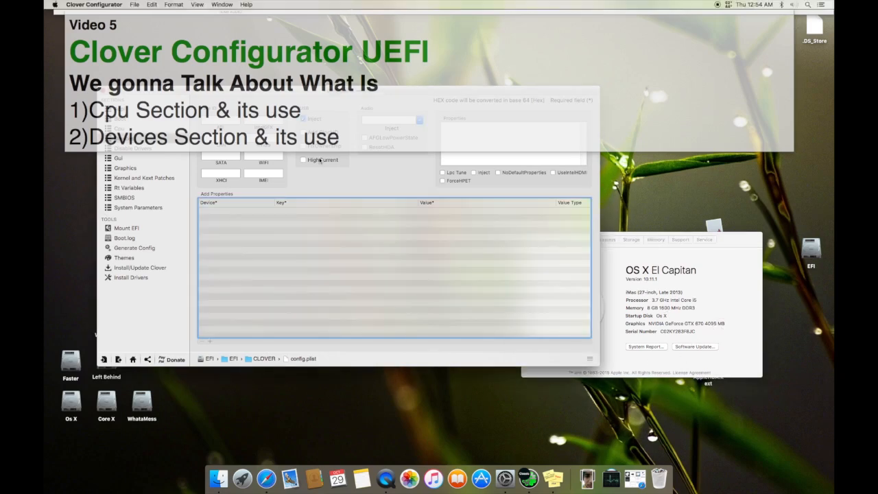
Rearrange the configuration window and the sticky note so that they no longer overlap.
left_click(103, 328)
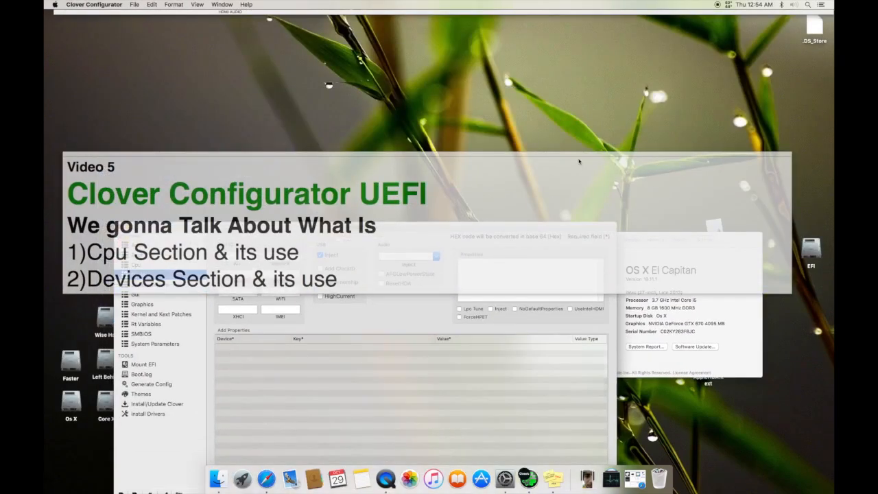
left_click(580, 152)
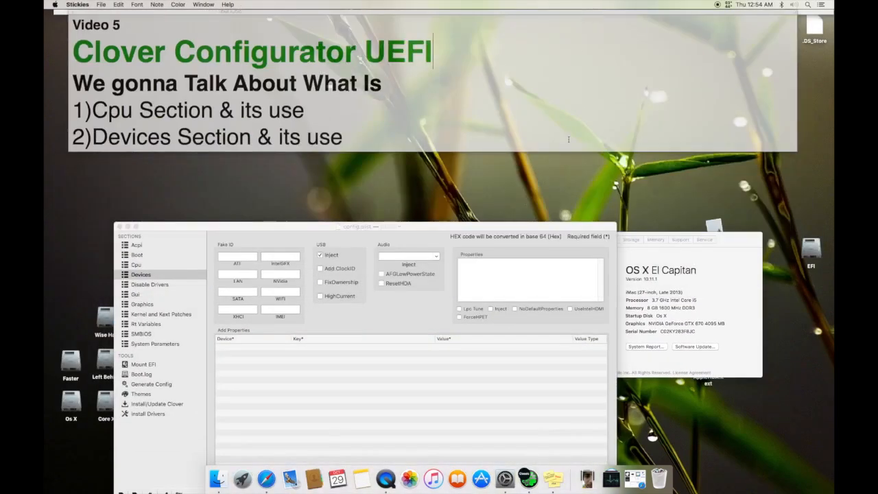
Move the configuration window up to just below the sticky note and shift the system information window clear of it.
left_click_drag(528, 227, 522, 171)
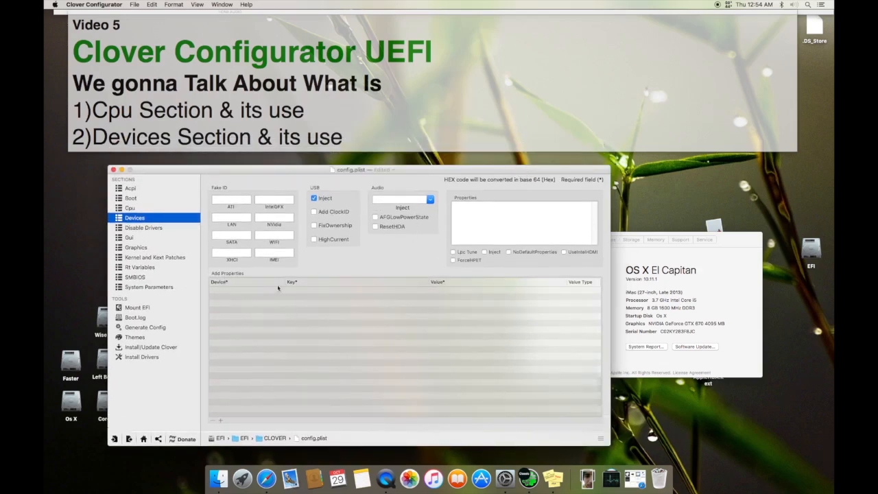
left_click(526, 297)
left_click_drag(737, 235, 756, 249)
left_click(233, 375)
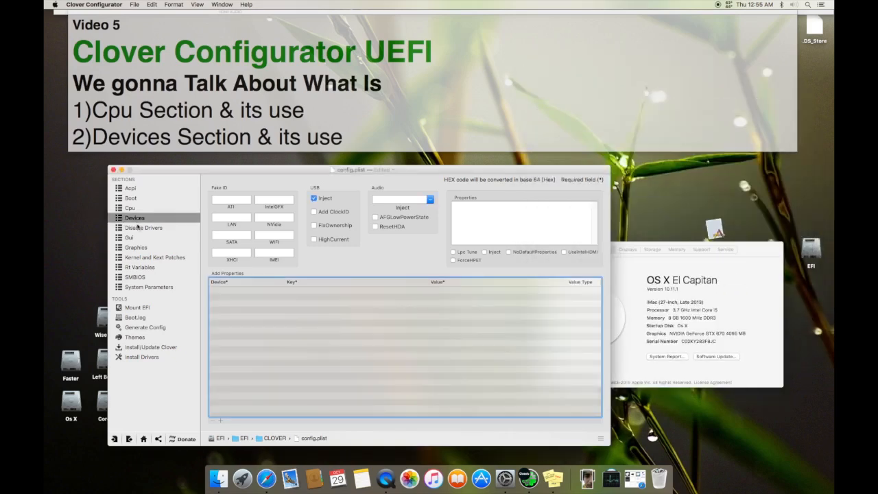
Open the Disable Drivers section and fit the sticky note above the window with its Disable Drivers entry in view.
left_click(135, 227)
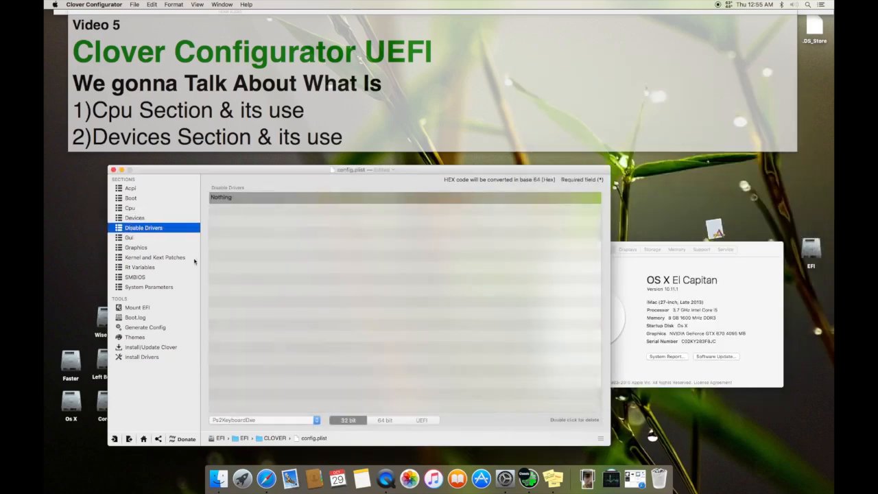
left_click(297, 145)
left_click_drag(358, 149, 357, 184)
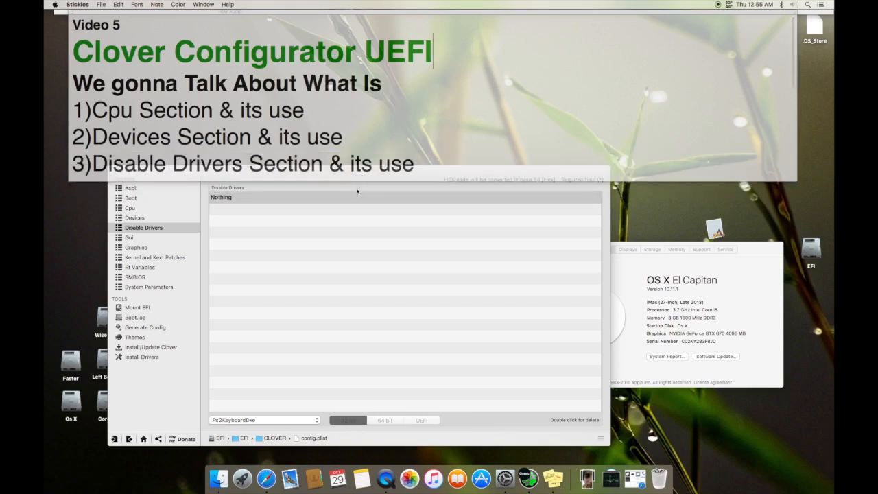
left_click(427, 252)
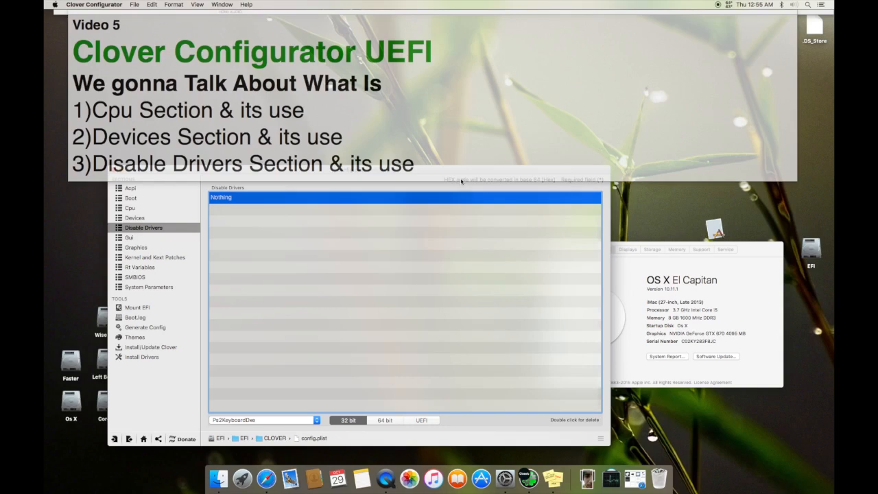
left_click_drag(716, 182, 715, 126)
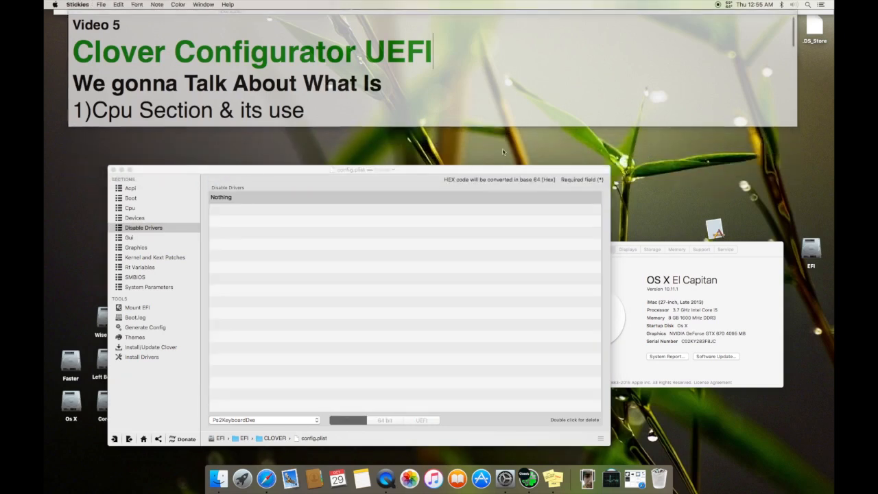
scroll(483, 79, "down", 2)
scroll(484, 80, "down", 2)
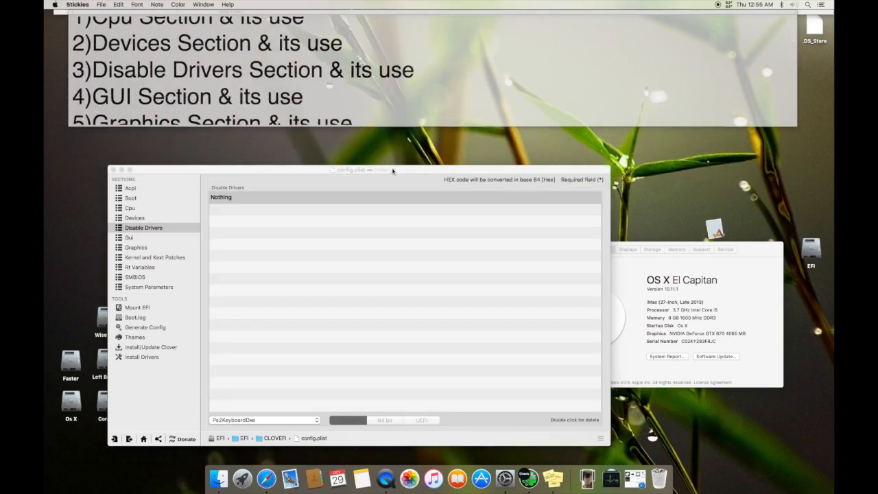
left_click(271, 229)
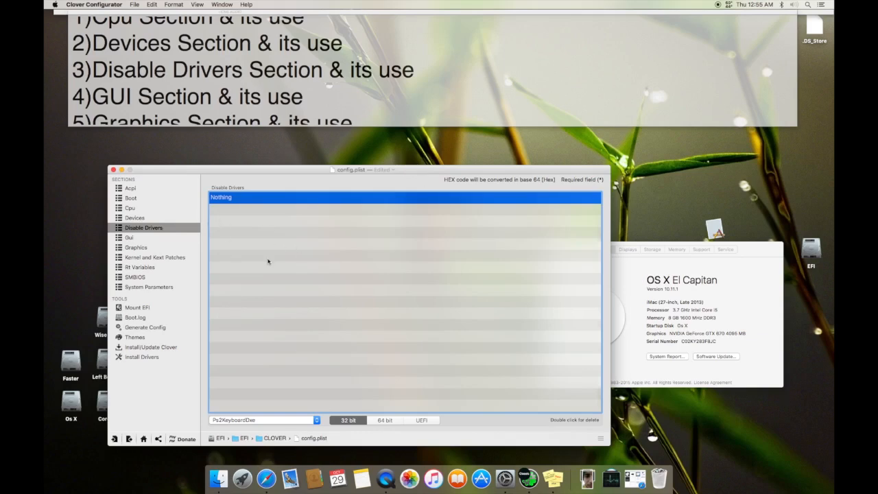
Examine the drivers that can be disabled for 32 bit and UEFI, passing through the 64 bit option.
left_click(291, 420)
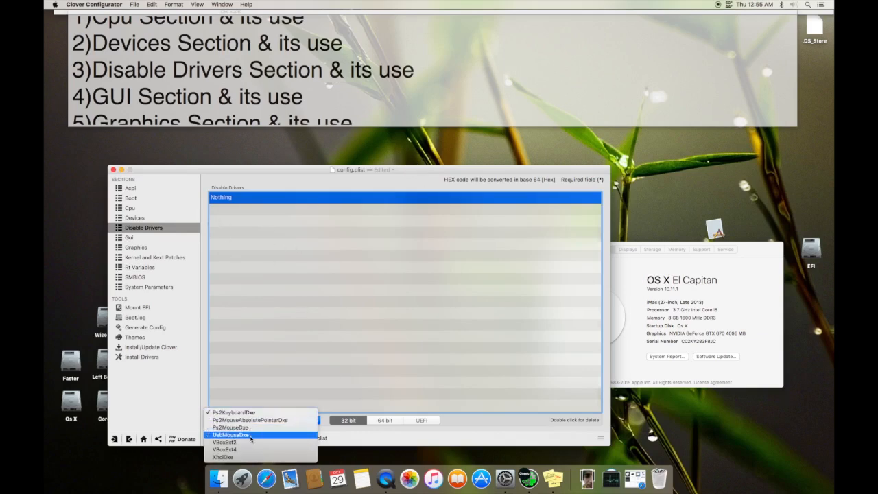
left_click(334, 334)
left_click_drag(488, 173, 550, 147)
left_click(410, 393)
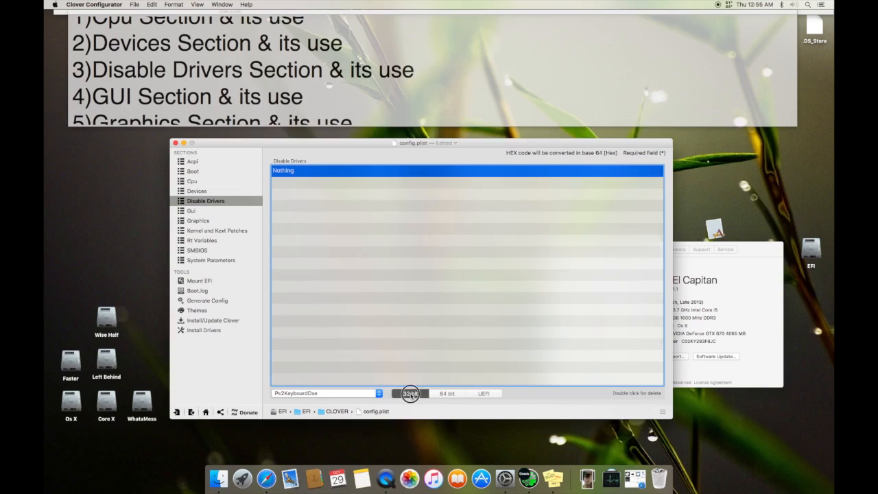
left_click(446, 393)
left_click(483, 393)
left_click(341, 395)
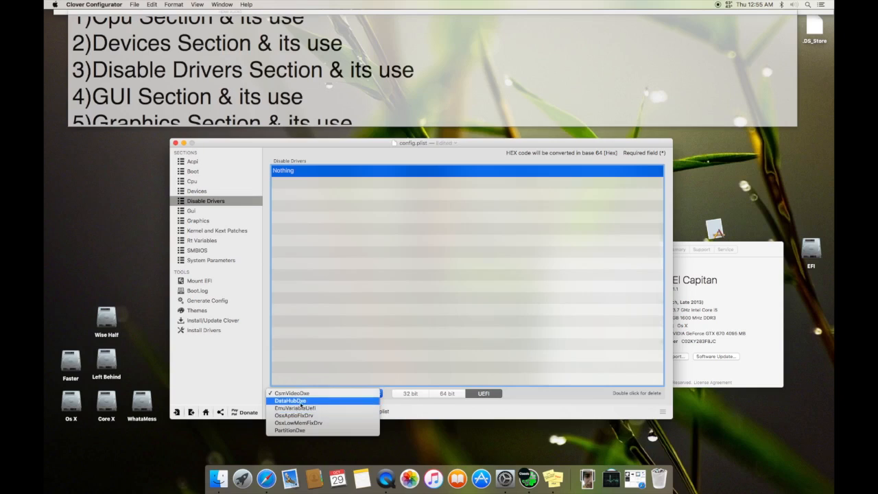
left_click(325, 185)
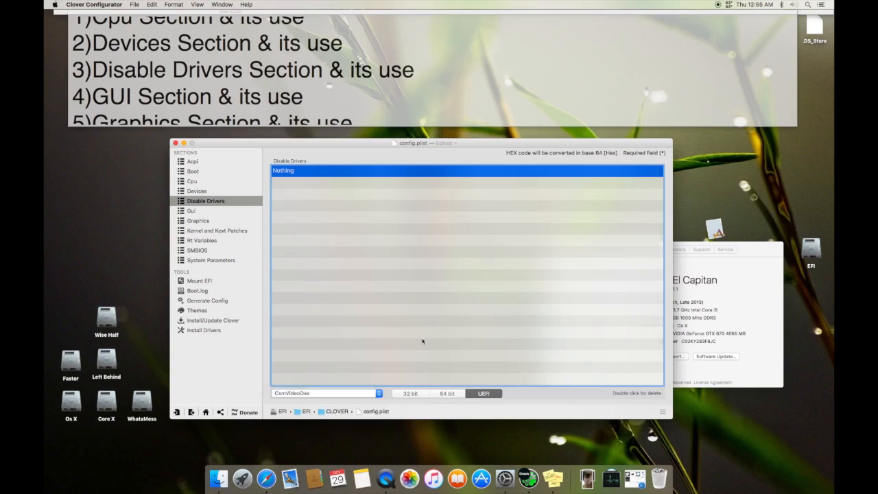
Open the BOOT folder on the EFI partition in Finder and shorten the sticky note to uncover the folder window.
double_click(811, 248)
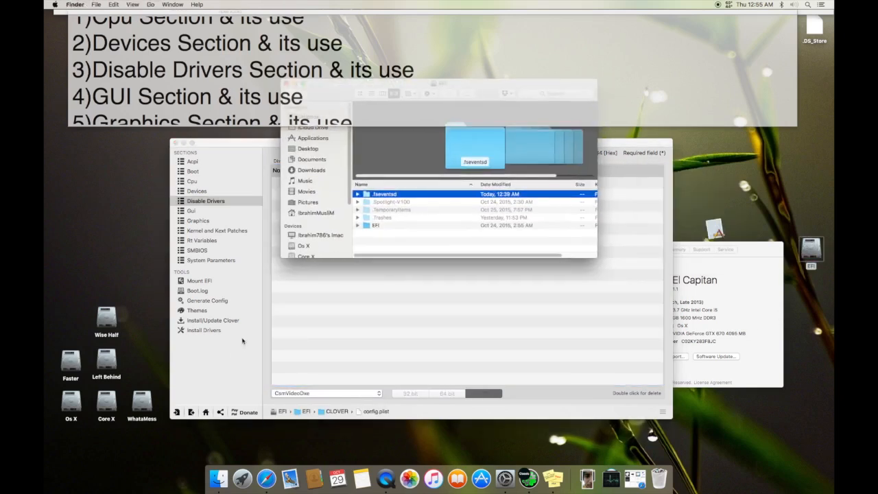
double_click(375, 225)
double_click(380, 197)
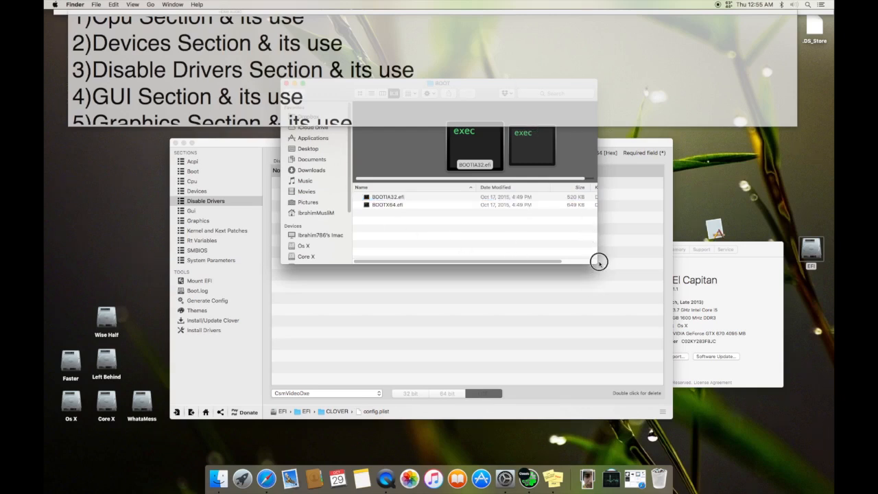
left_click(600, 266)
left_click(642, 91)
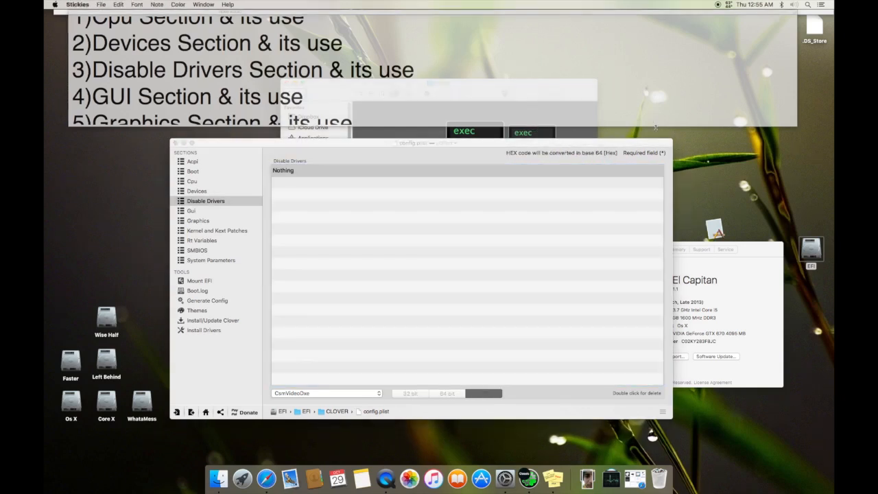
left_click_drag(655, 127, 643, 69)
left_click(576, 100)
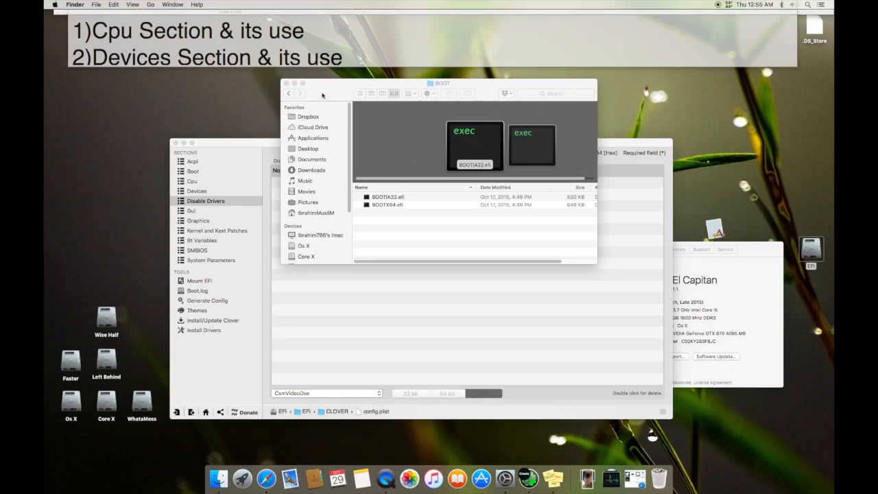
Open the drivers64UEFI folder inside CLOVER and select the HFSPlus.efi driver.
left_click(288, 94)
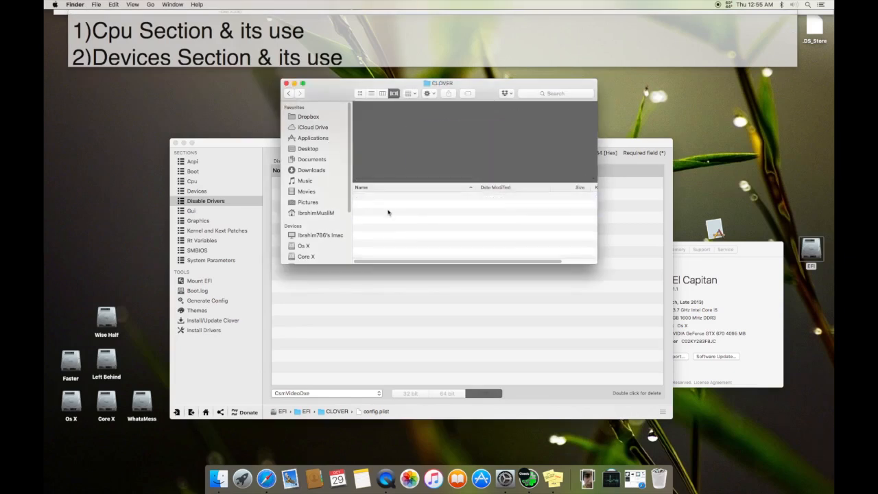
scroll(388, 226, "down", 2)
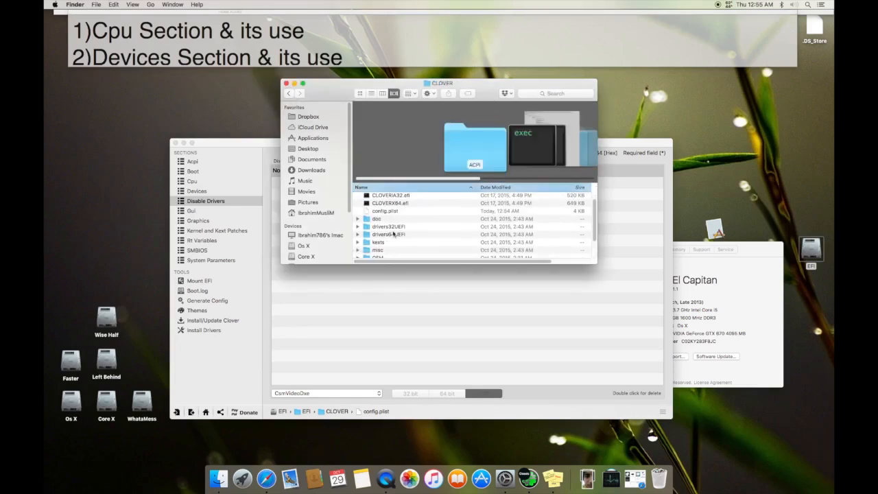
left_click(393, 234)
left_click_drag(480, 79, 577, 208)
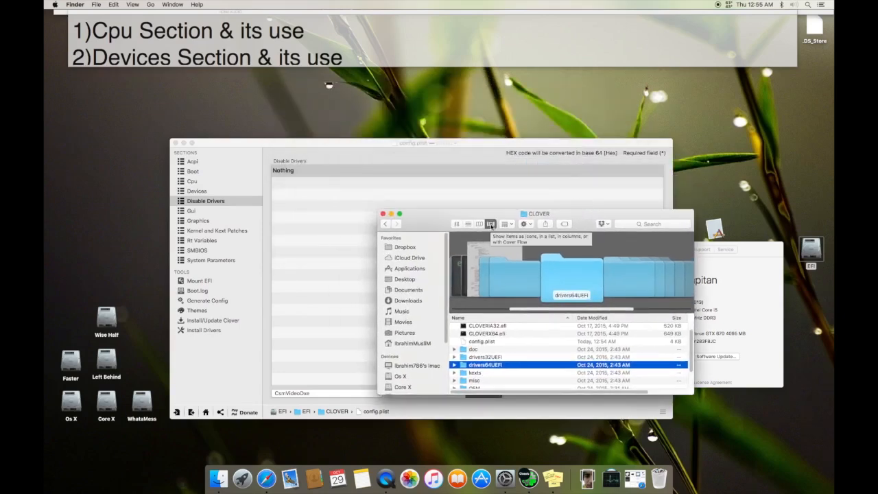
left_click_drag(593, 226, 581, 169)
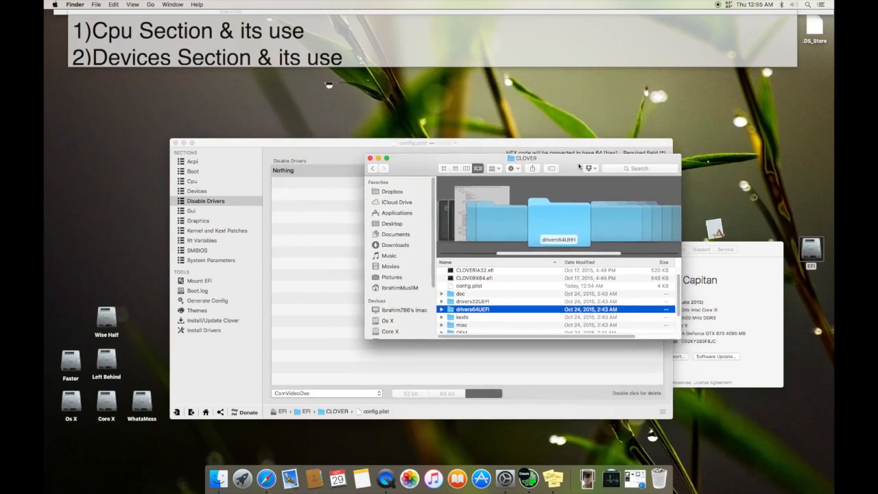
double_click(497, 309)
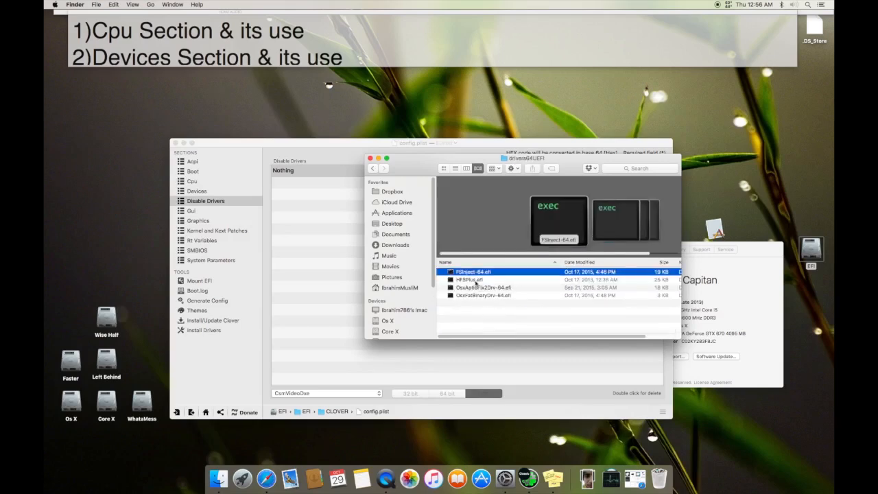
left_click(471, 281)
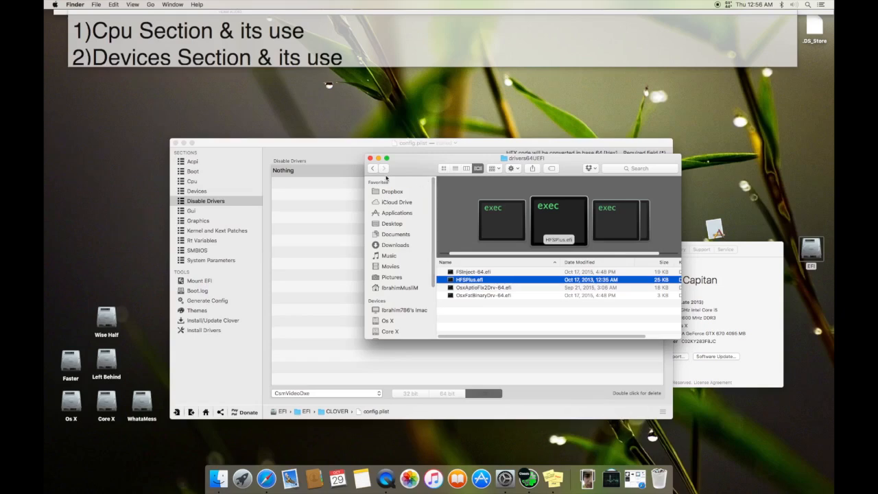
Close the drivers64UEFI folder window and review the list of UEFI drivers in the Disable Drivers section.
left_click(372, 168)
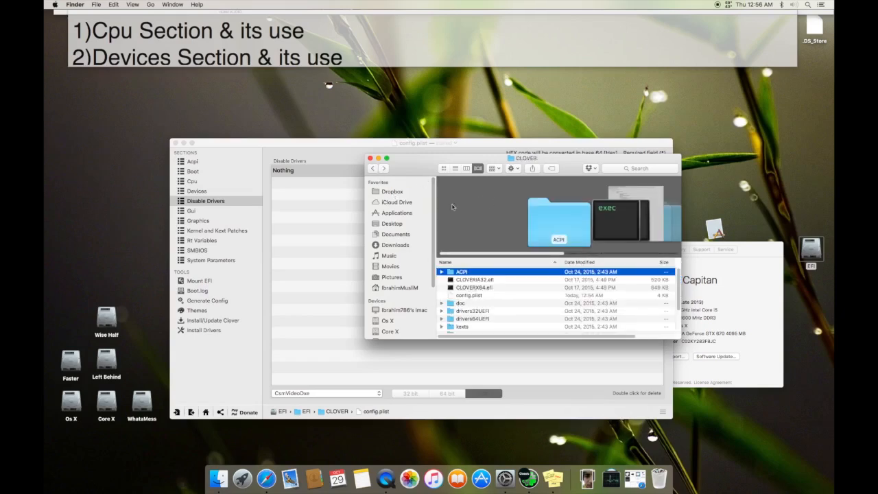
left_click(384, 168)
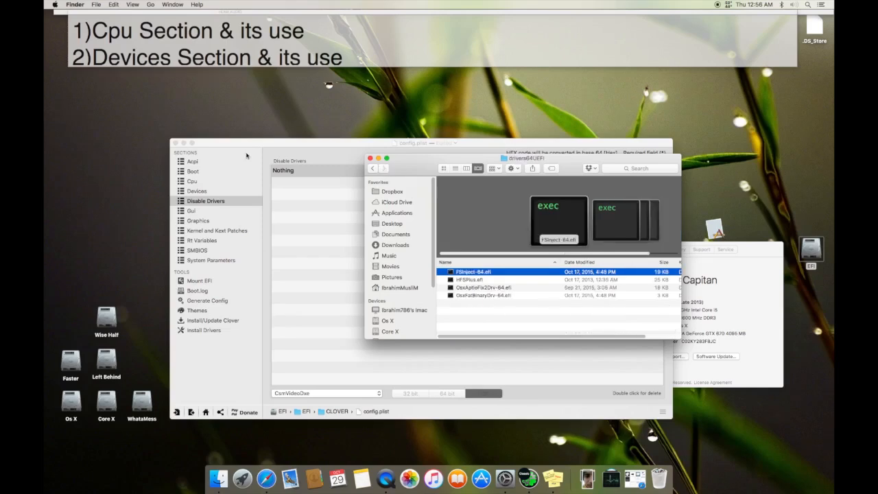
left_click_drag(457, 159, 506, 99)
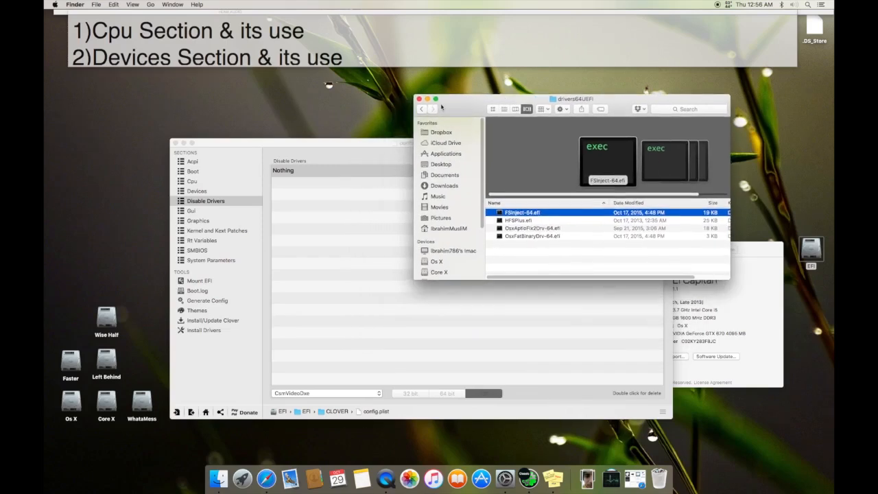
left_click(418, 99)
left_click(341, 392)
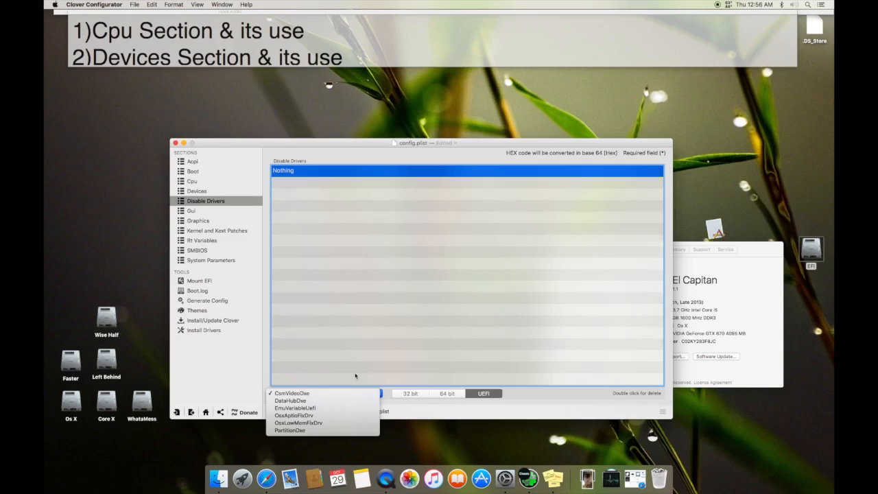
left_click(444, 334)
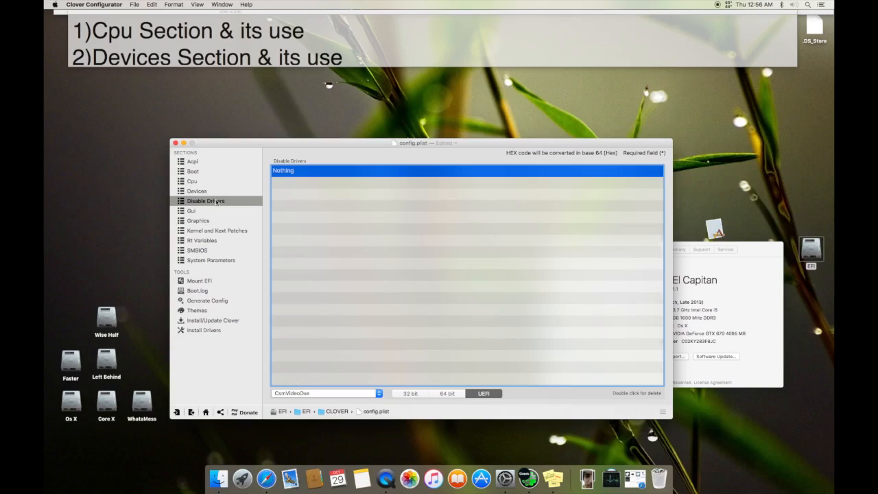
Examine the mouse speed, screen resolution and console mode options in the Gui section.
left_click(214, 212)
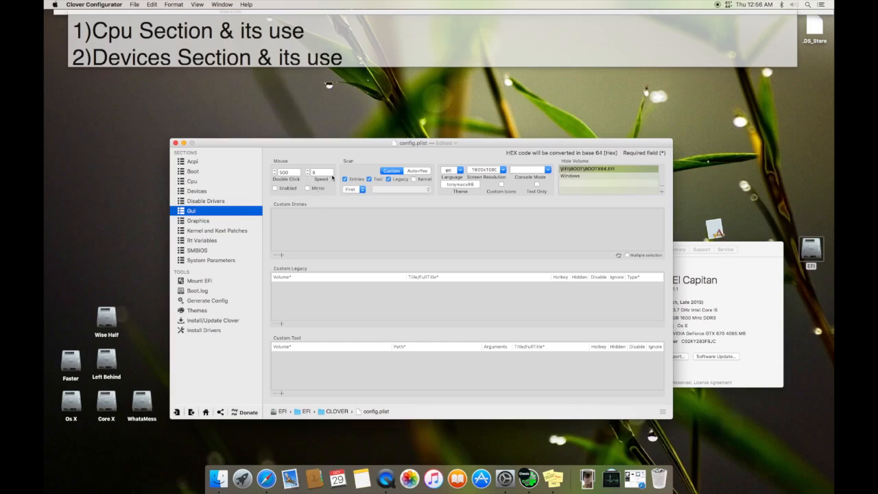
left_click(327, 173)
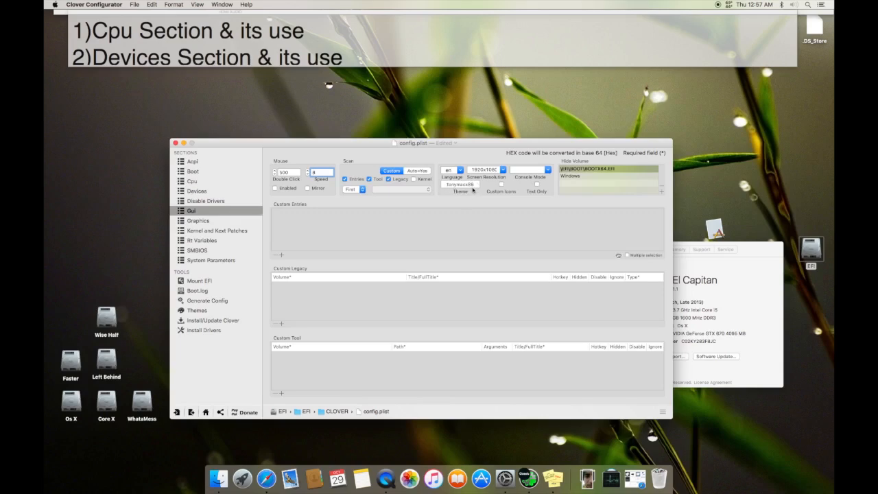
left_click(506, 169)
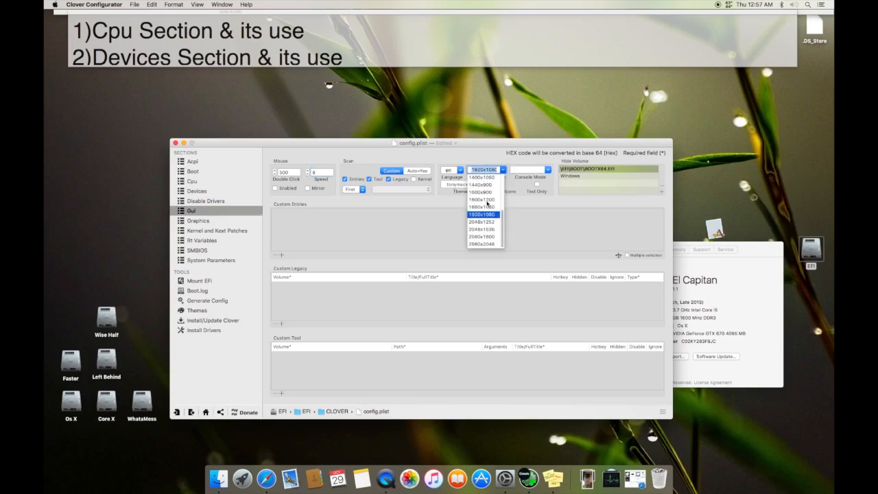
left_click(488, 165)
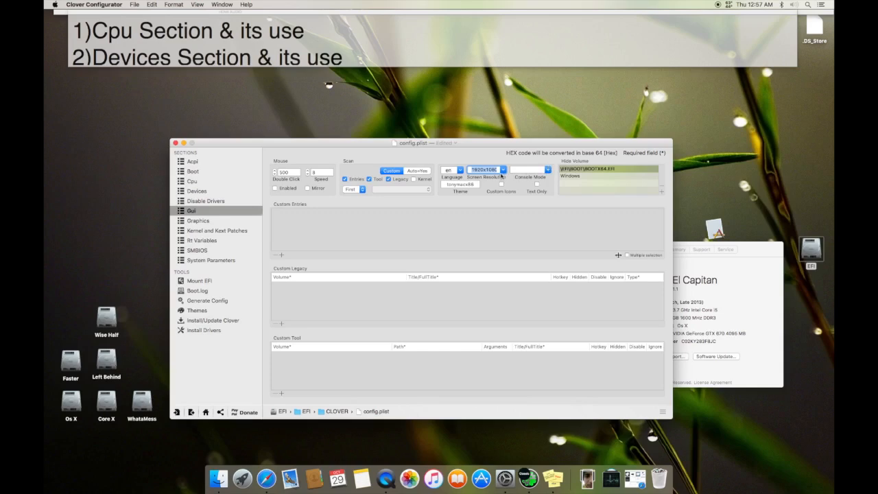
left_click(478, 169)
left_click(548, 168)
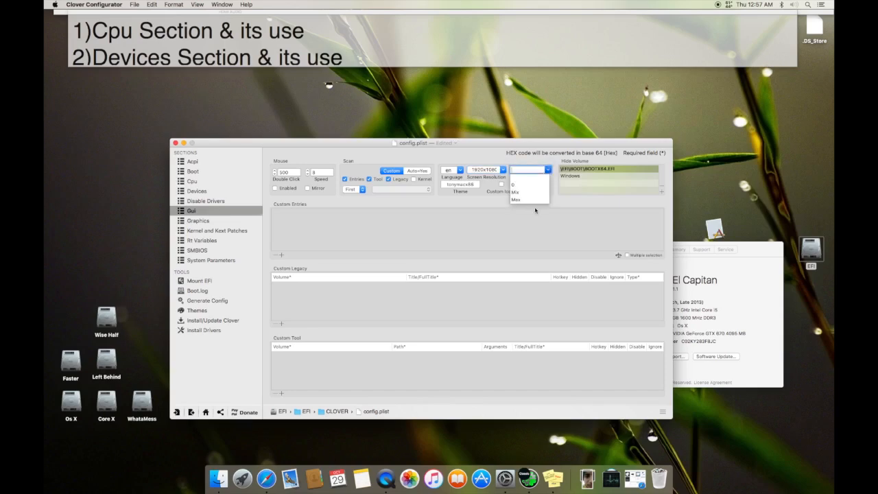
left_click(522, 223)
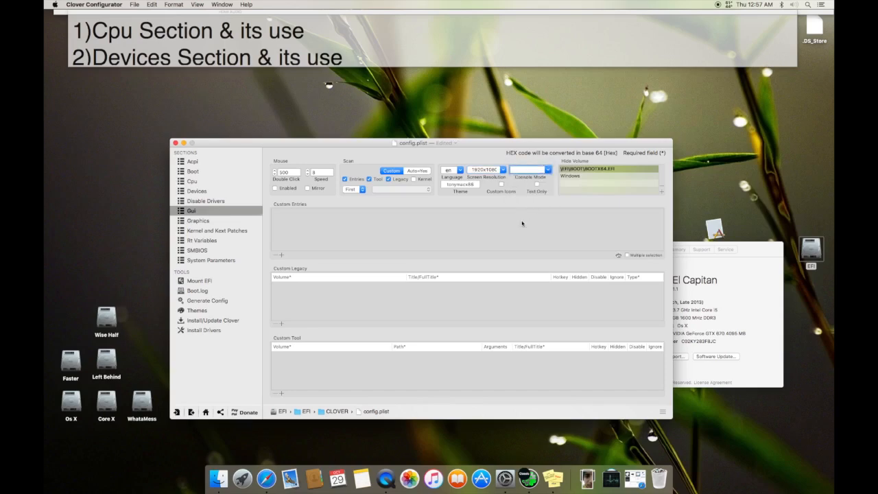
Open the Graphics section and bring its heading into view on the sticky note.
left_click(210, 222)
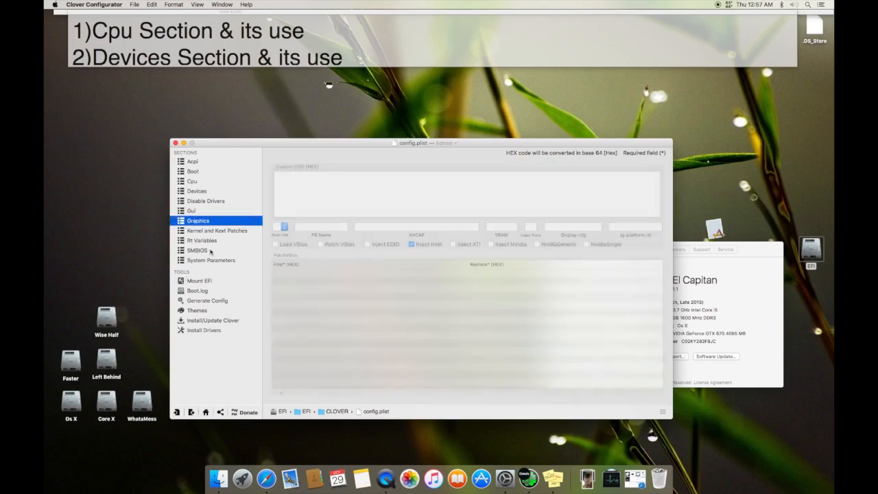
scroll(330, 30, "down", 2)
scroll(331, 30, "down", 6)
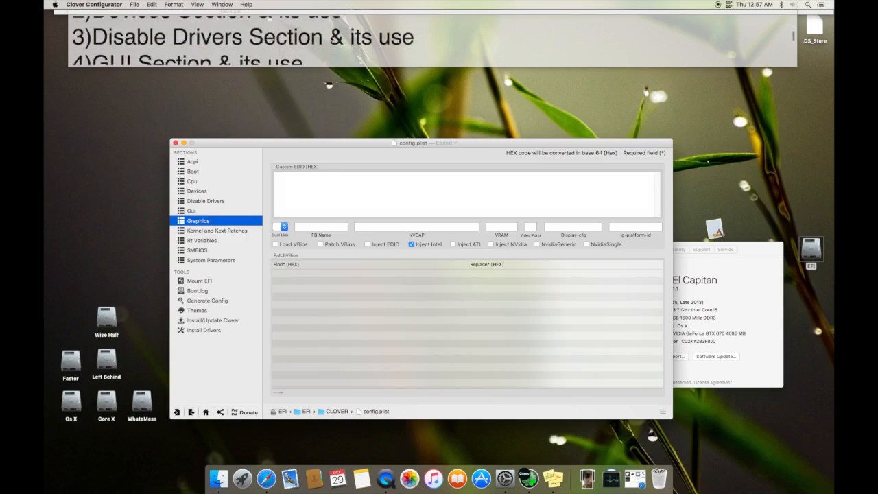
scroll(332, 39, "down", 2)
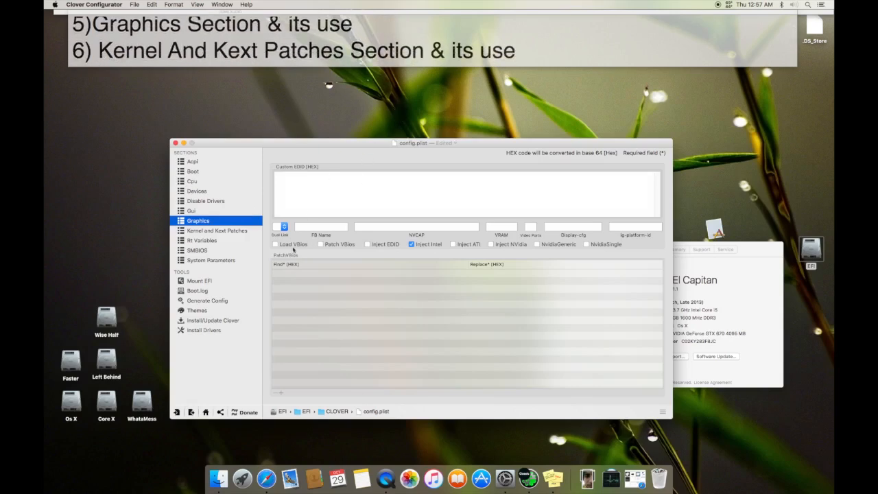
Check the Dual Link choices without setting one and enable Load VBios in the Graphics section.
left_click(282, 226)
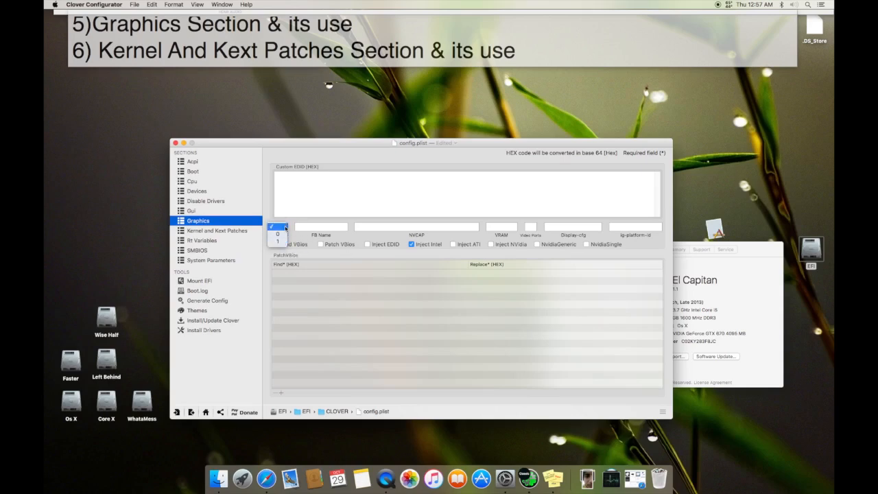
left_click(286, 234)
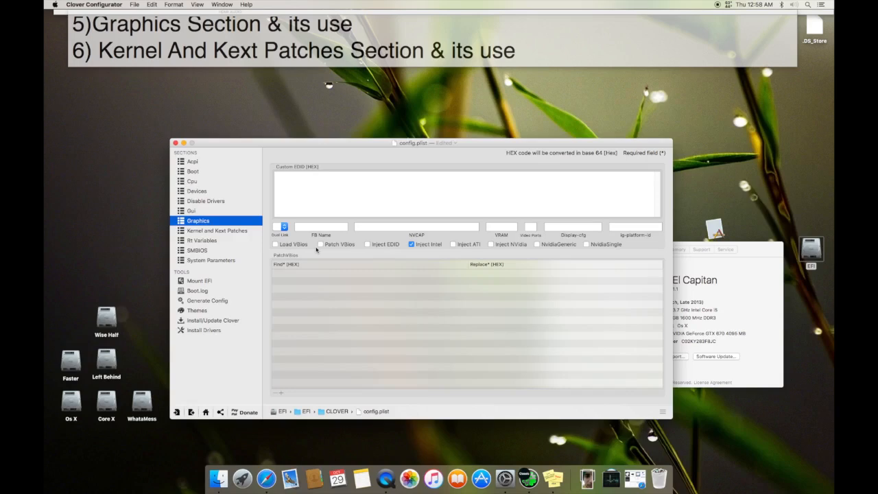
left_click(275, 244)
left_click(326, 245)
left_click(335, 246)
Examine the VRAM, Video Ports, Display-cfg and ig-platform-id fields in the Graphics section.
left_click(514, 227)
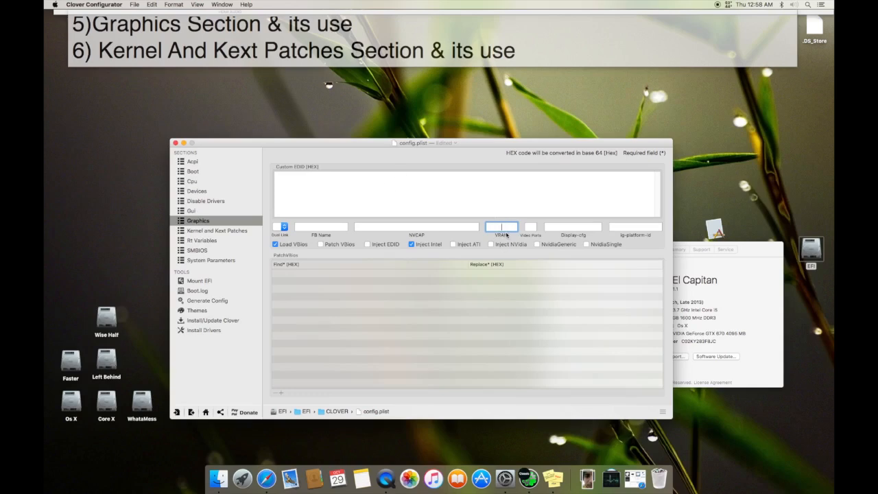
left_click(530, 227)
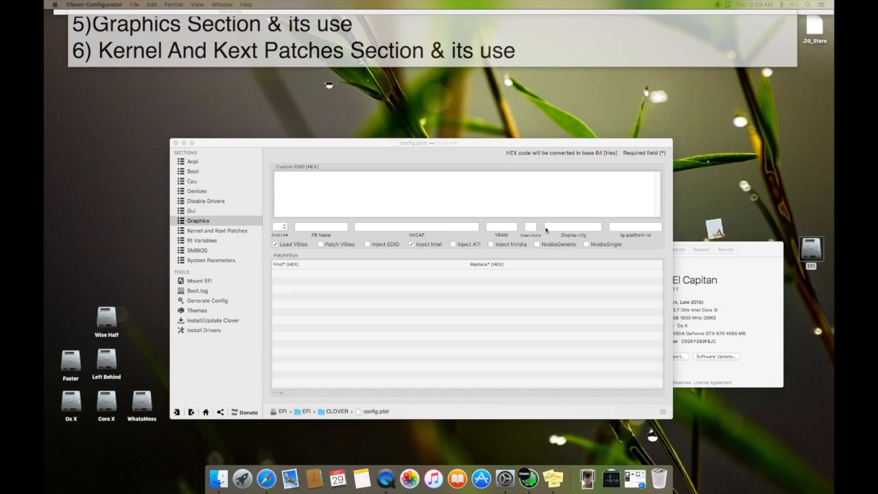
left_click(565, 229)
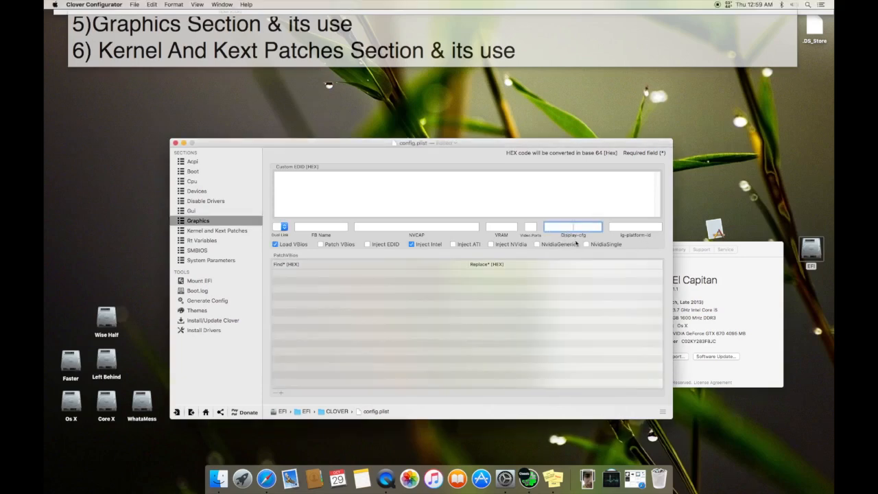
left_click(640, 228)
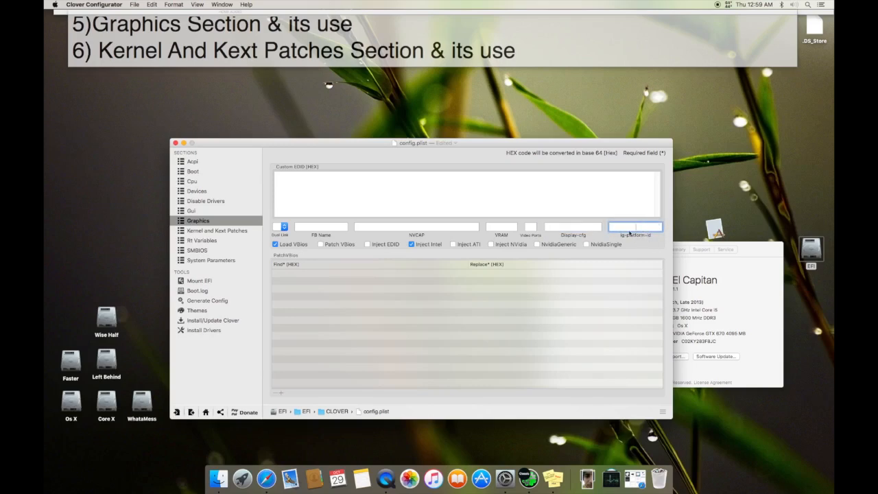
left_click(586, 227)
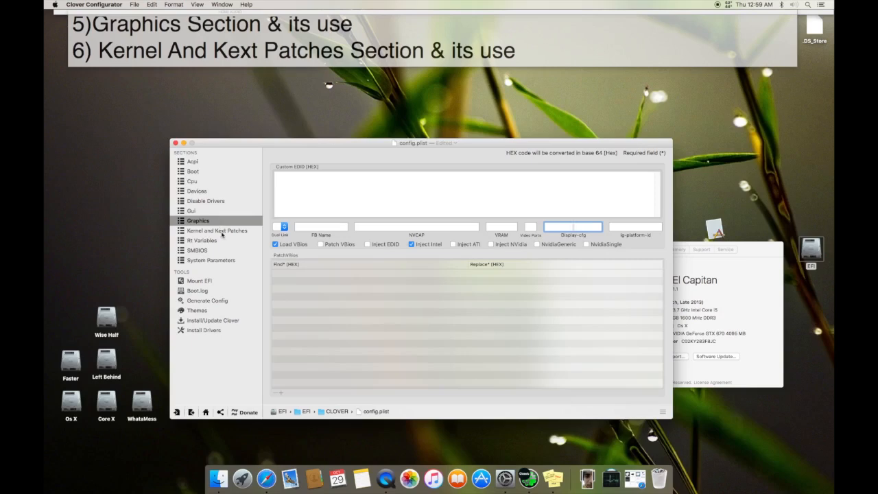
Open the Kernel and Kext Patches section, move the configuration window up to show all of it, and focus the KextsToPatch list.
left_click(222, 233)
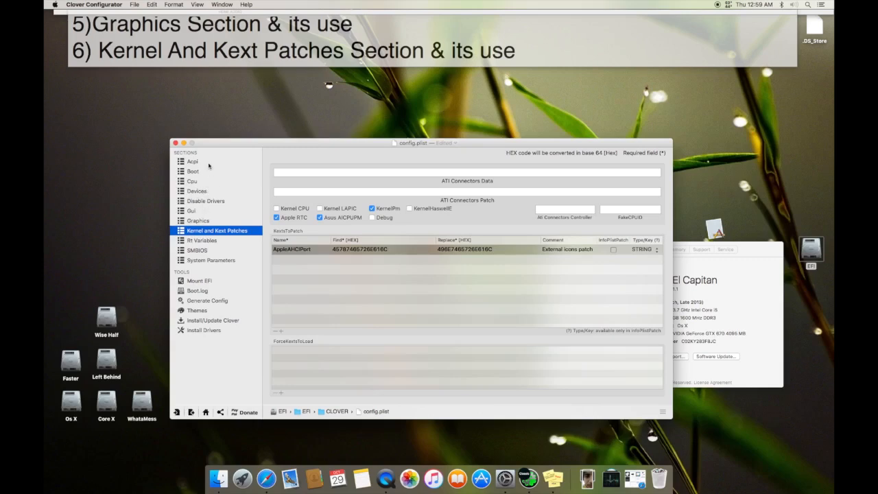
left_click(206, 162)
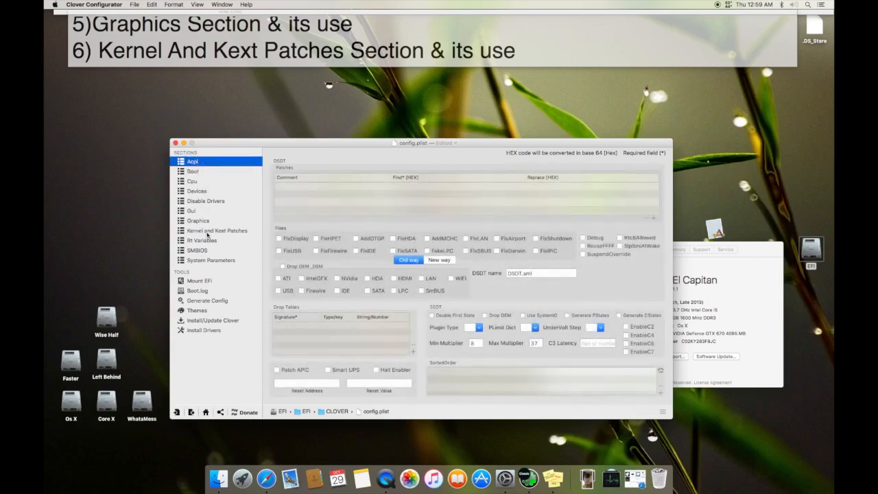
left_click(205, 231)
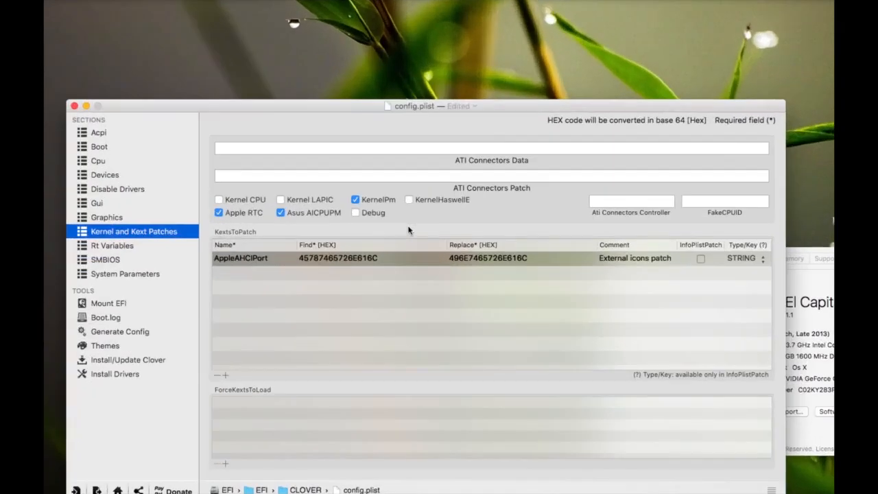
left_click_drag(520, 111, 548, 63)
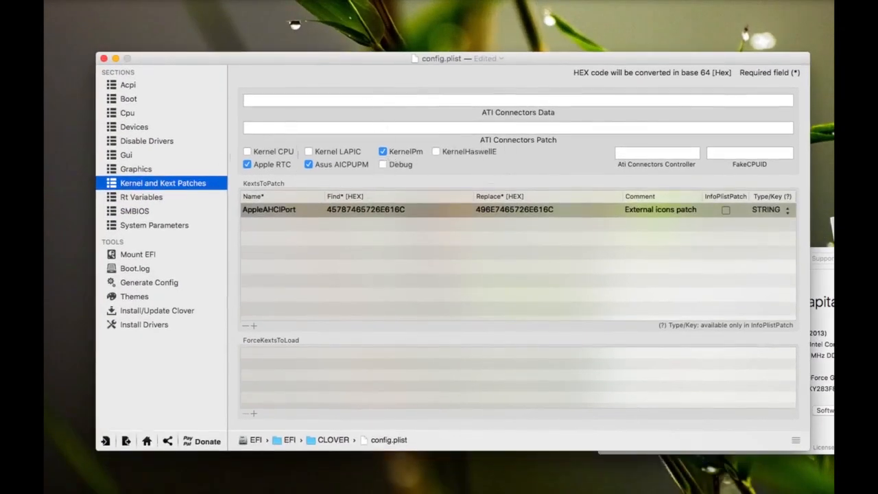
left_click(481, 252)
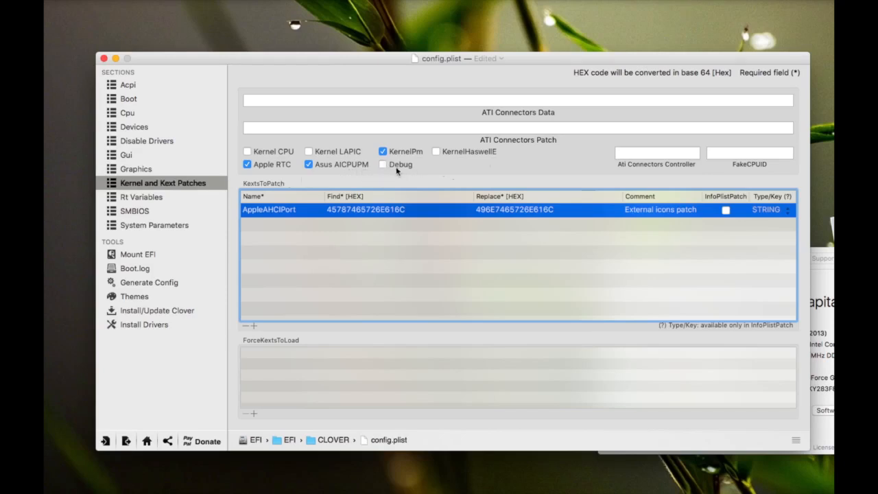
Open the Rt Variables section and examine its ROM, MLB, BooterConfig and CsrActiveConfig fields.
key("super+Tab")
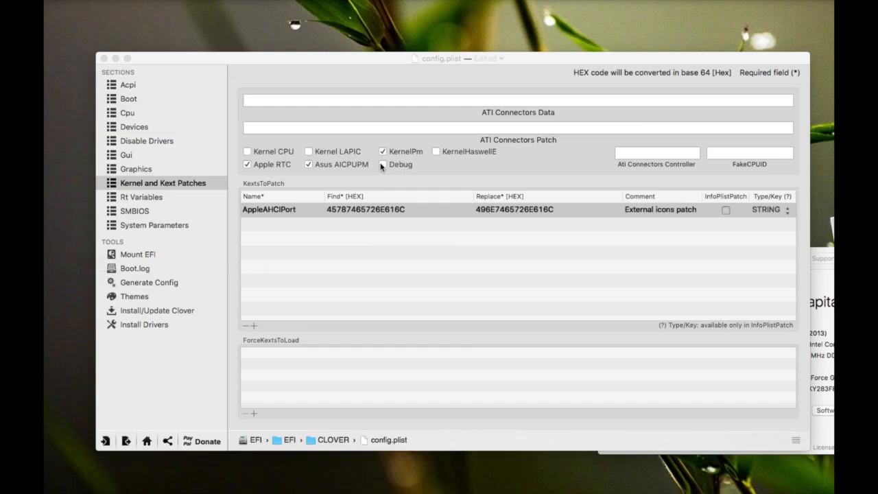
left_click(157, 165)
left_click(140, 156)
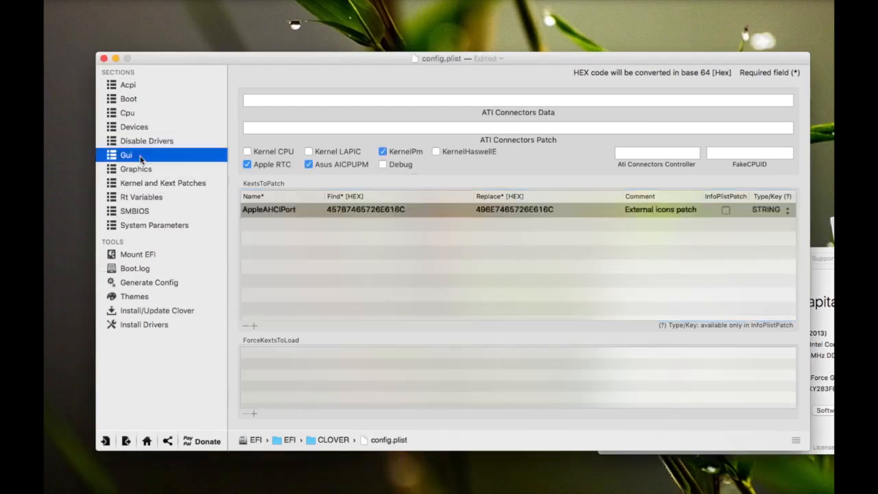
left_click(144, 197)
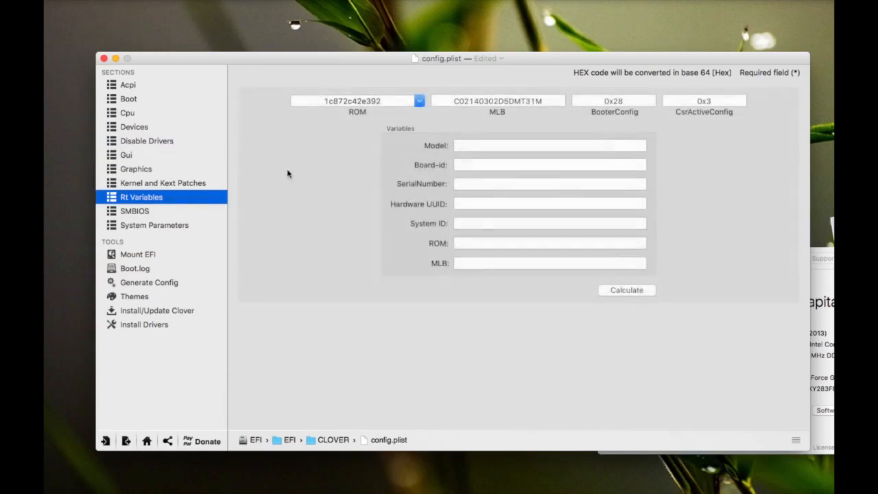
Return to Kernel and Kext Patches and examine KextsToPatch, FakeCPUID, Ati Connectors Controller and ForceKextsToLoad.
left_click(195, 186)
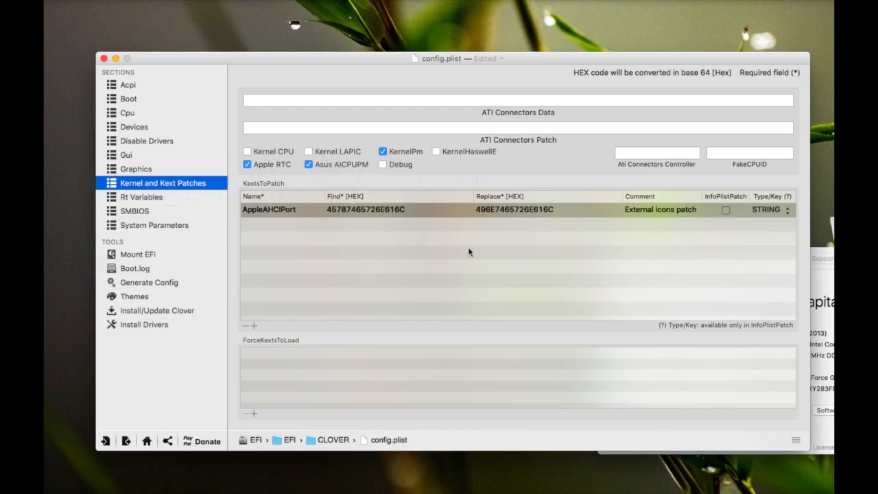
left_click(321, 240)
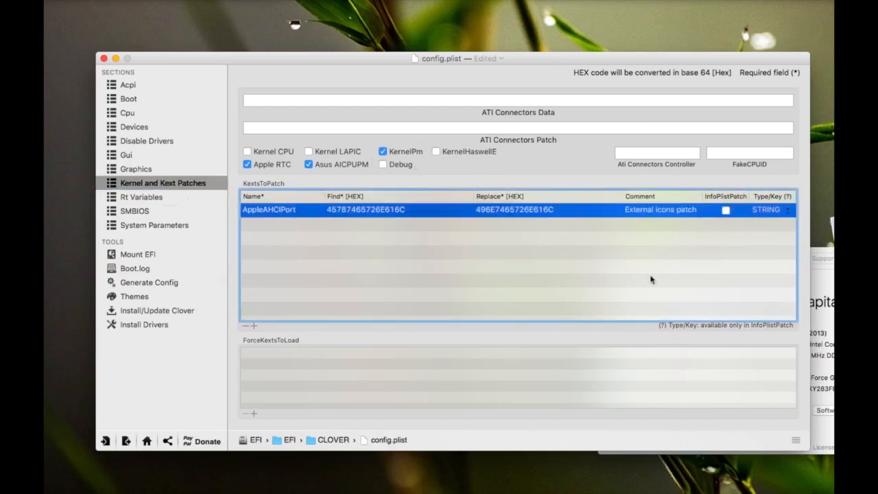
left_click(751, 153)
left_click(658, 152)
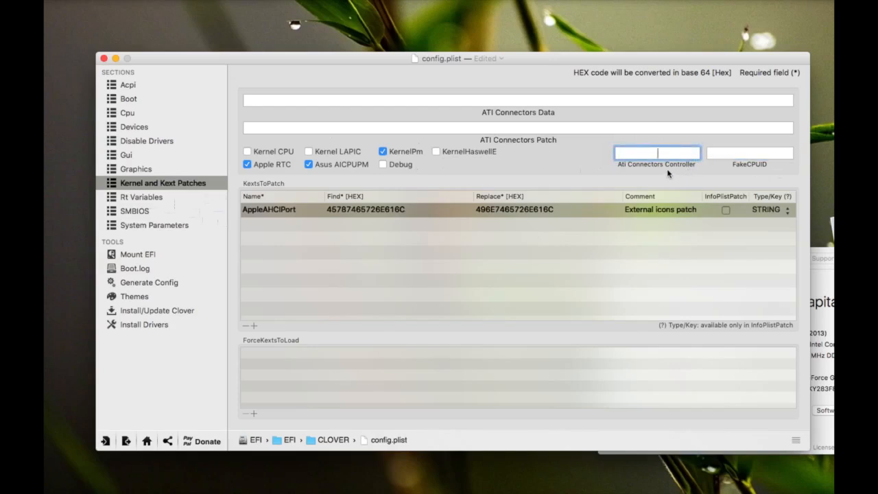
left_click(308, 358)
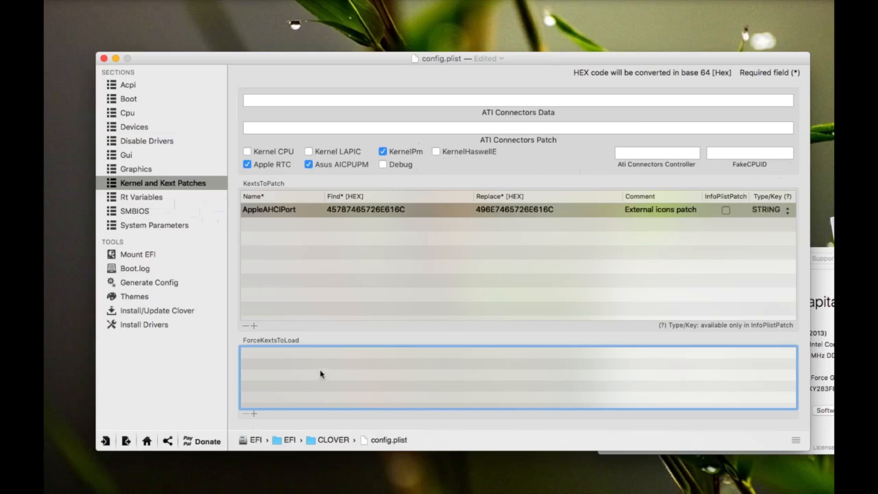
left_click(356, 301)
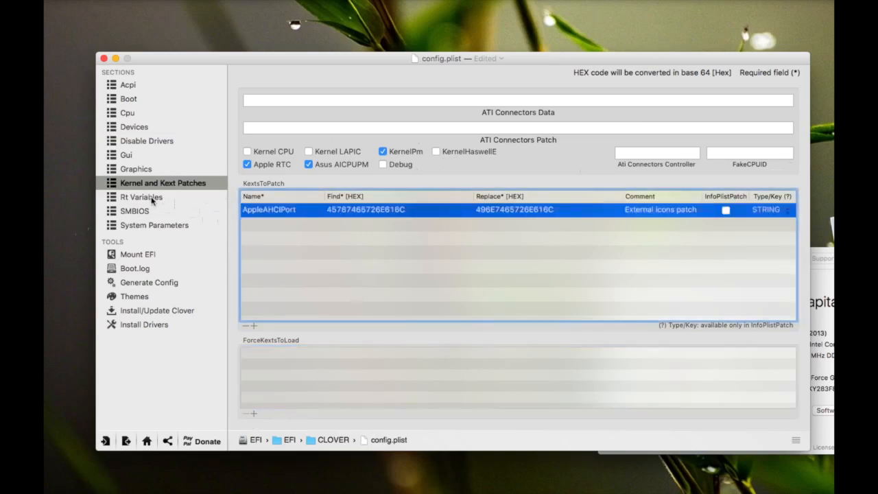
left_click(353, 366)
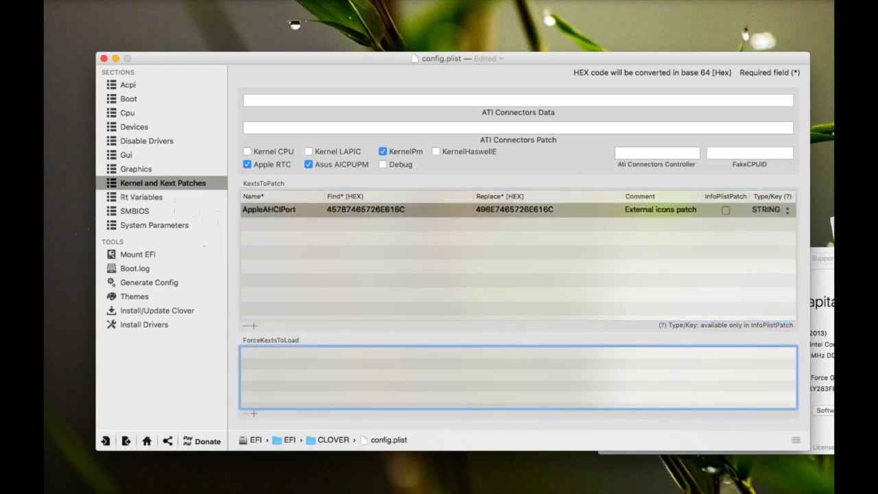
Browse the EFI volume in Finder to EFI/CLOVER/kexts/10.11 and select FakeSMC.kext.
double_click(829, 41)
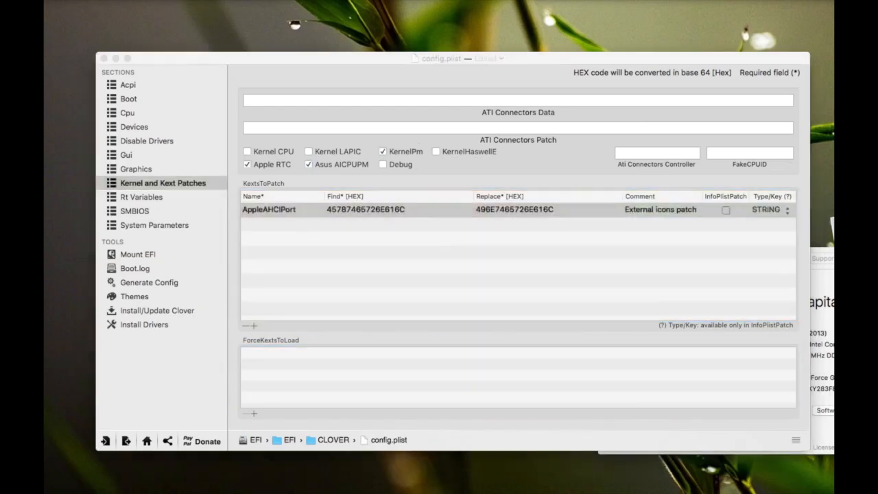
double_click(375, 225)
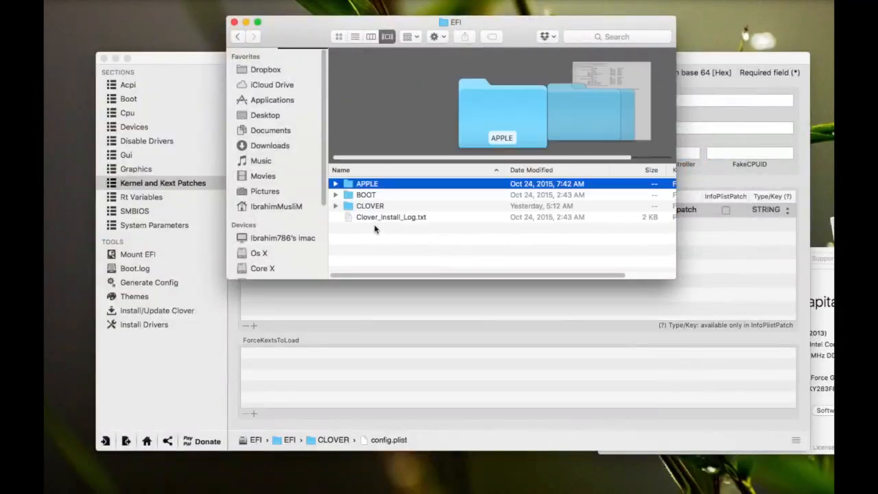
double_click(377, 202)
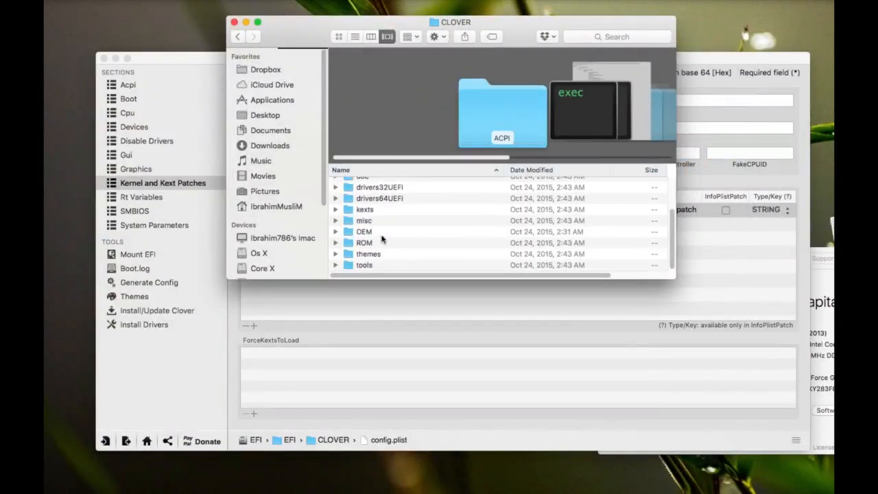
left_click(383, 212)
double_click(384, 207)
double_click(410, 237)
mouse_move(490, 221)
left_mouse_down()
mouse_move(484, 230)
mouse_move(489, 218)
left_mouse_up()
Add an entry to ForceKextsToLoad and fill it with the path of FakeSMC.kext from the 10.11 folder.
left_click(290, 399)
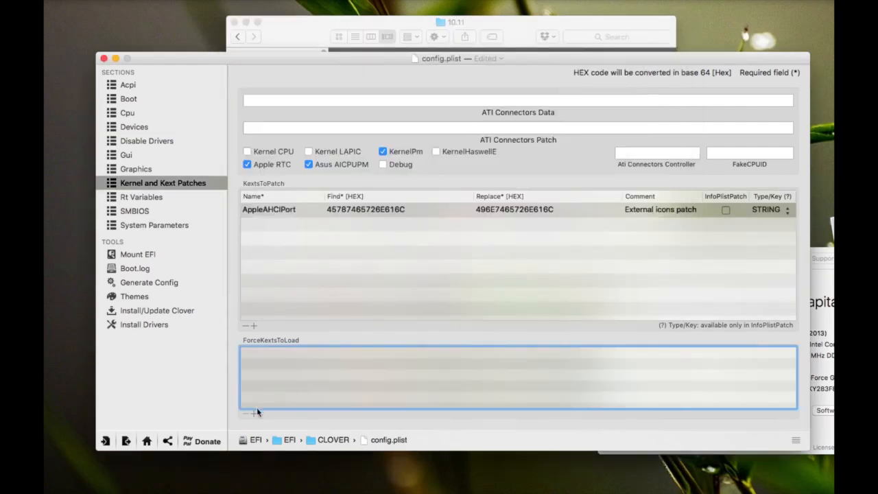
left_click(543, 25)
left_click_drag(377, 217, 308, 353)
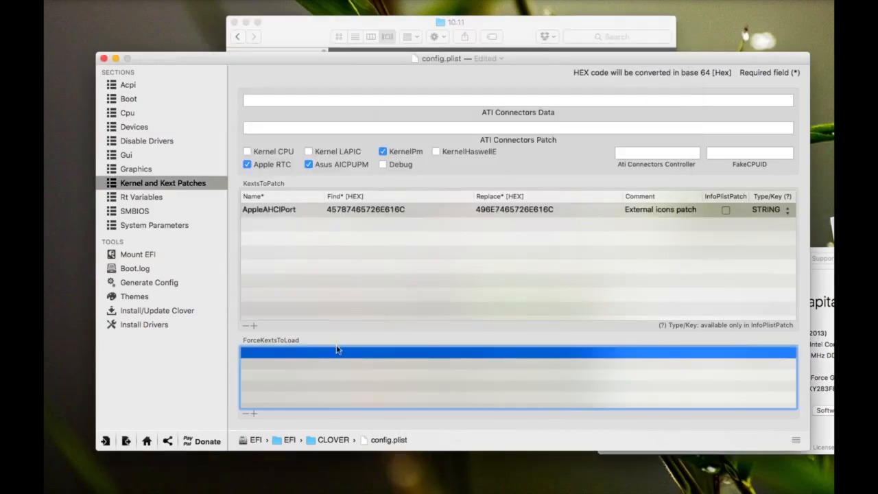
left_click(503, 24)
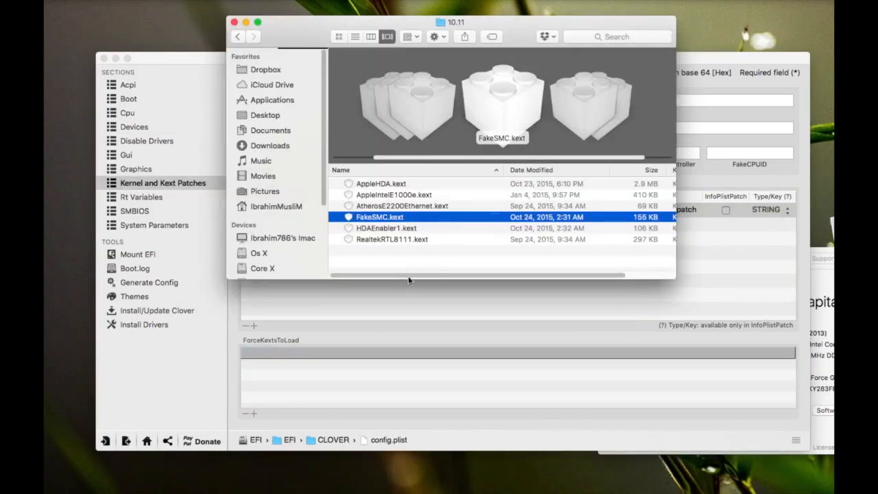
left_click_drag(391, 218, 362, 358)
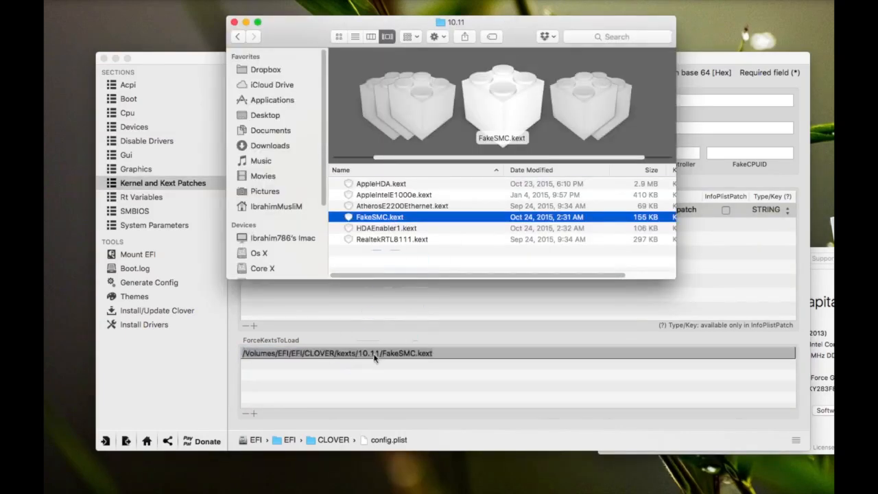
Clear the FakeSMC.kext path and remove its entry from ForceKextsToLoad.
double_click(442, 354)
key("BackSpace")
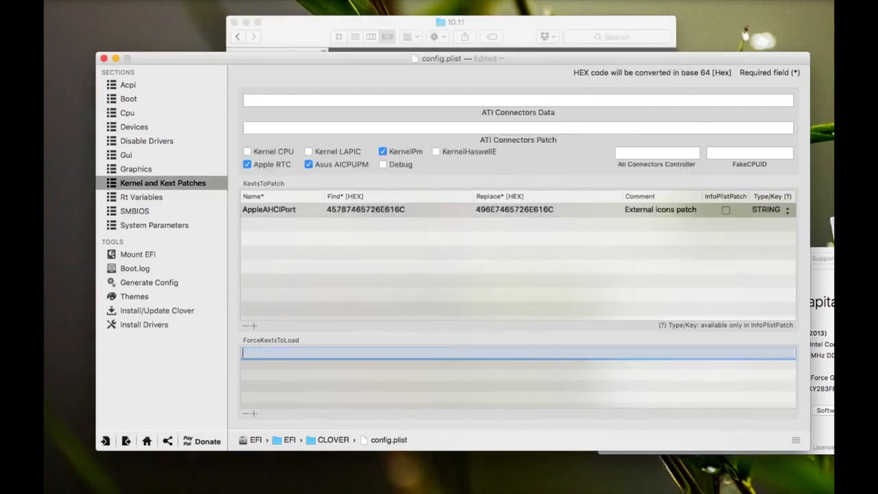
left_click(245, 415)
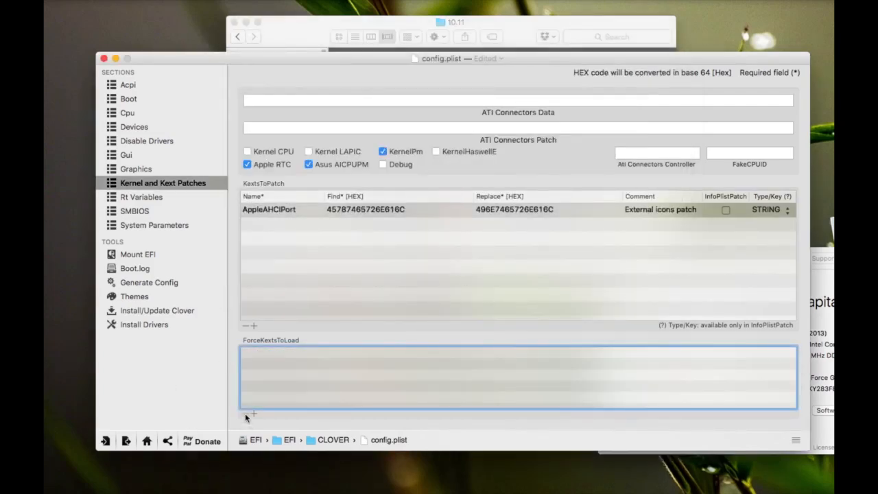
Open the Rt Variables section and launch the App Store.
left_click(176, 198)
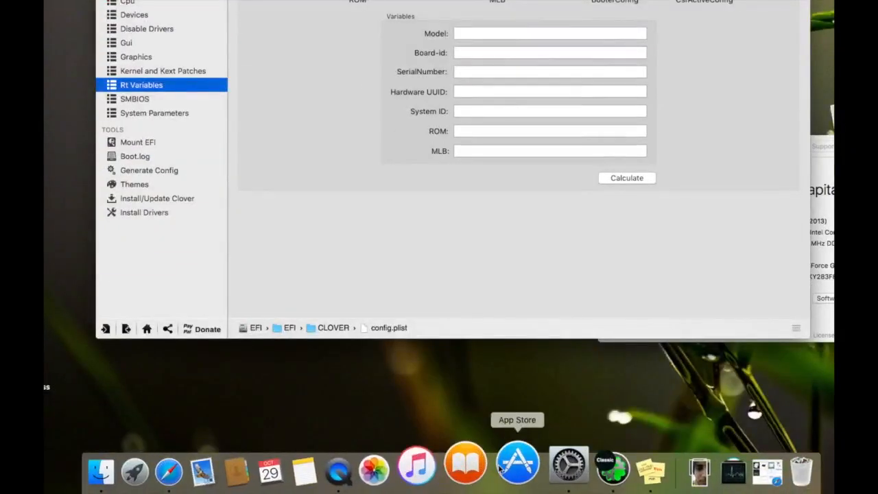
left_click(508, 468)
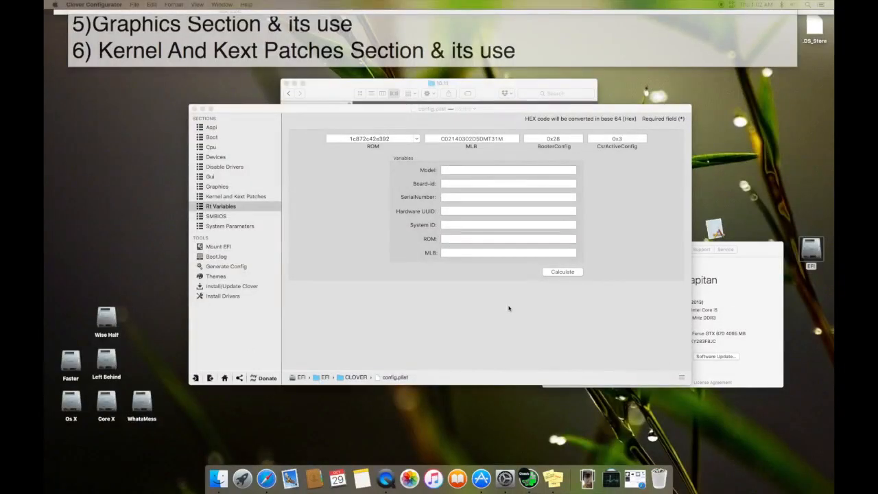
Rearrange the App Store and config.plist windows so the Rt Variables fields are uncovered, and focus the ROM and MLB fields.
left_click_drag(413, 204, 674, 226)
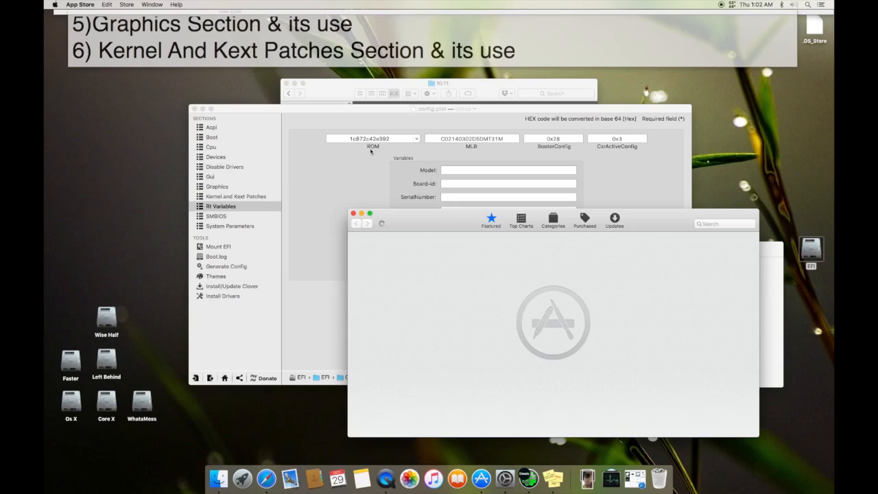
left_click_drag(412, 220, 447, 88)
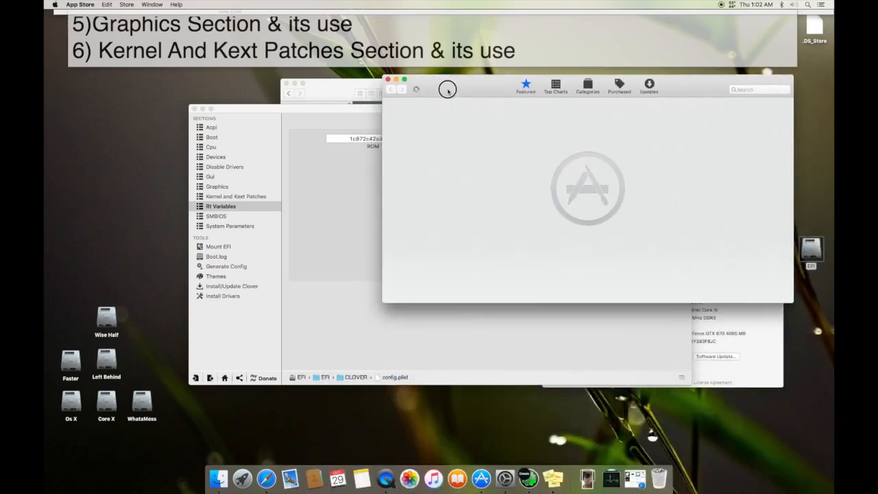
left_click(341, 111)
left_click_drag(362, 114, 379, 173)
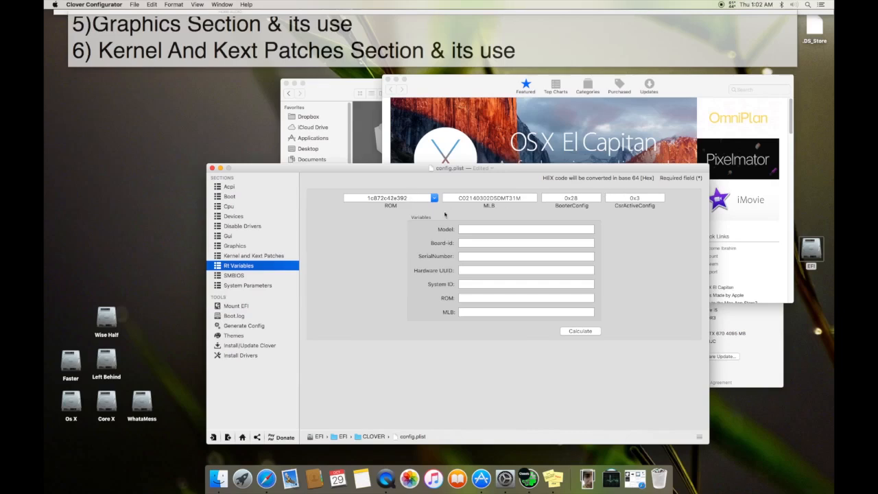
left_click(410, 200)
left_click(514, 197)
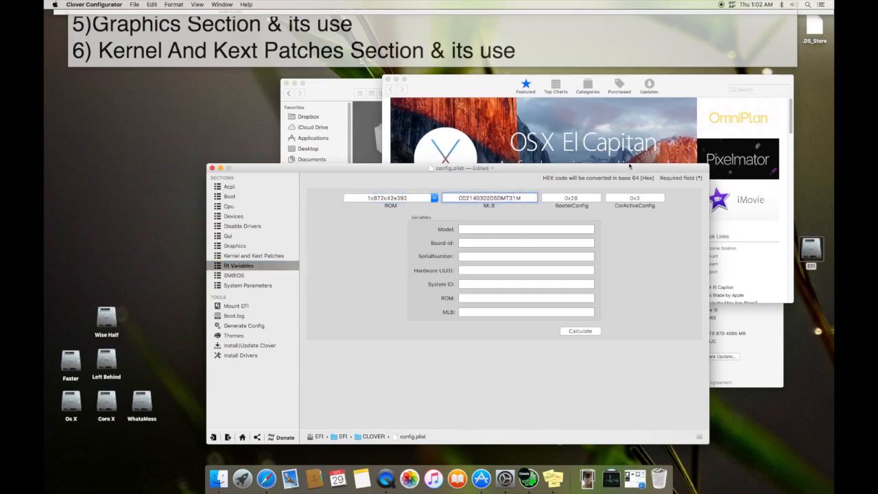
Check for available updates in the App Store, return to Clover Configurator and shift the config.plist window aside.
left_click(674, 89)
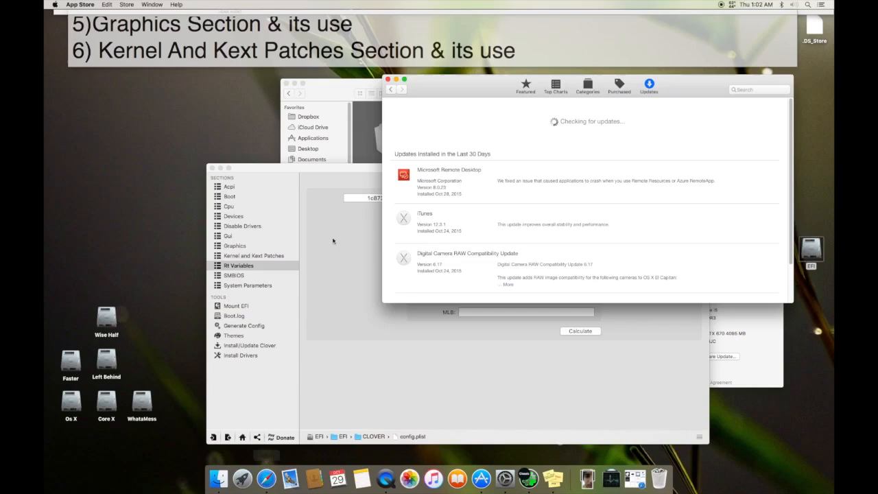
left_click(341, 170)
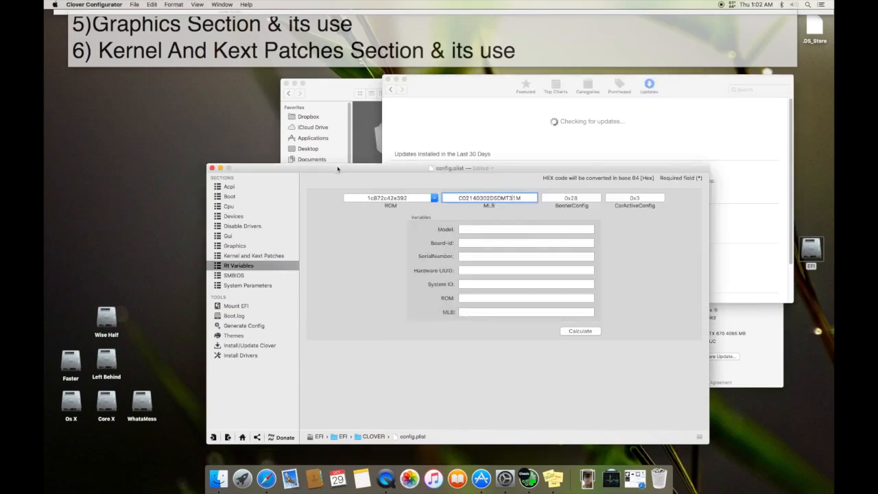
left_click_drag(510, 168, 459, 162)
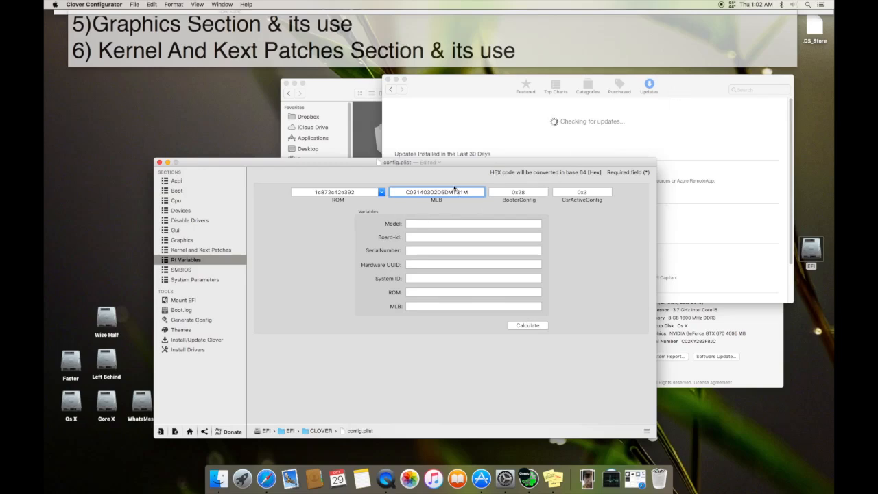
Calculate the machine's values for the Variables group in Rt Variables, and go through the BooterConfig and CsrActiveConfig fields.
left_click(374, 192)
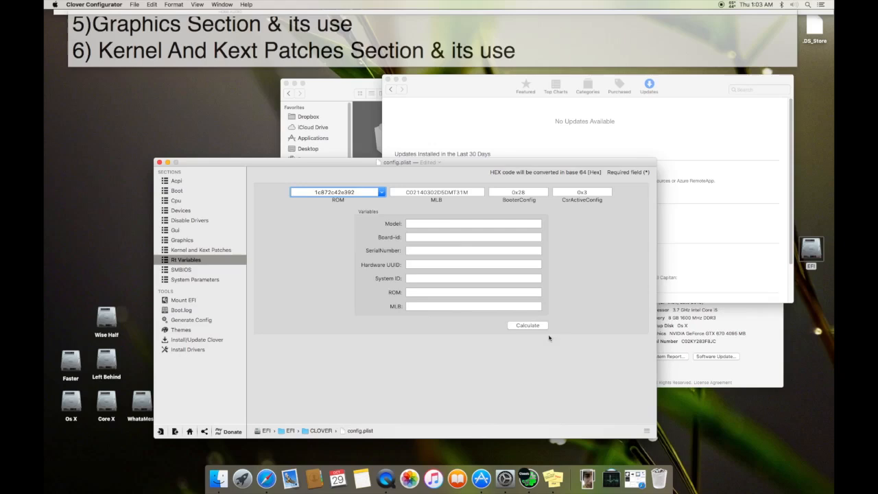
left_click(529, 325)
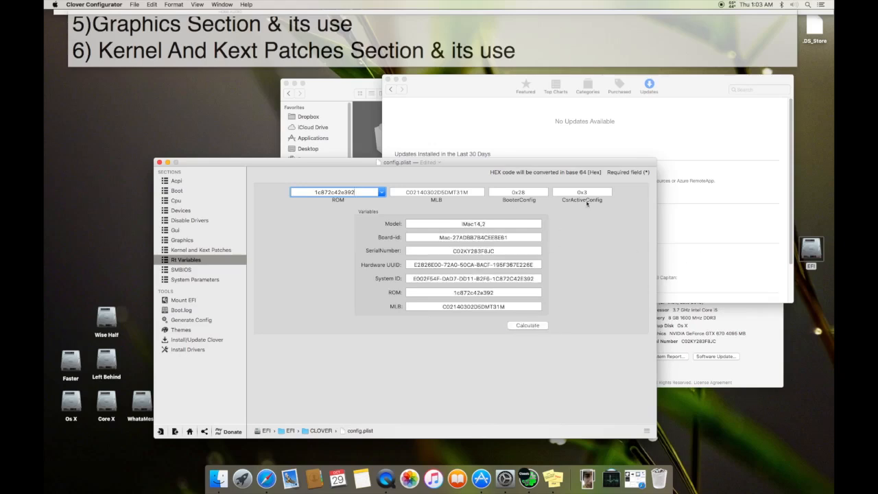
left_click(616, 116)
left_click(257, 288)
double_click(519, 192)
key("Tab")
Move the Finder window of the 10.11 folder clear of the BooterConfig and CsrActiveConfig fields.
left_click(338, 87)
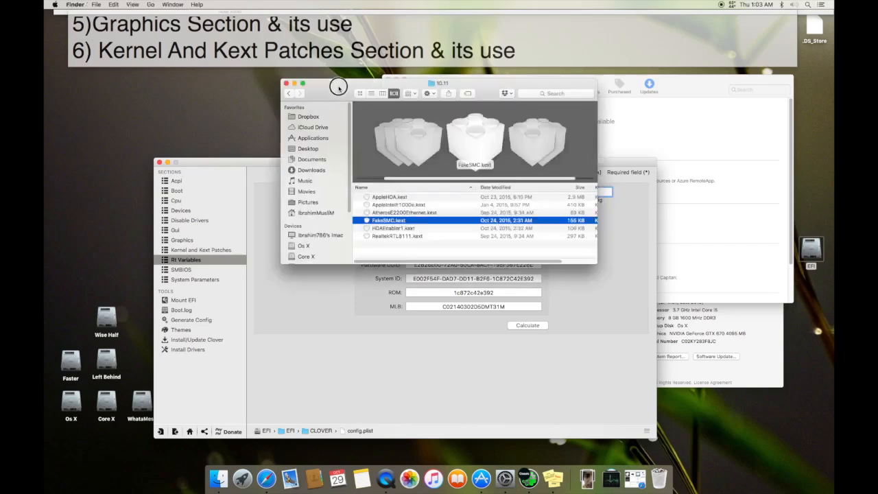
left_click_drag(343, 90, 44, 243)
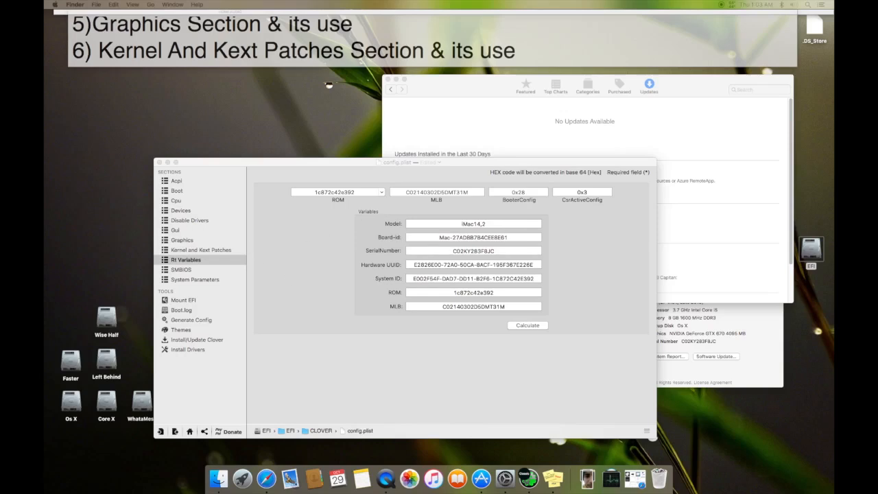
left_click_drag(44, 118, 126, 101)
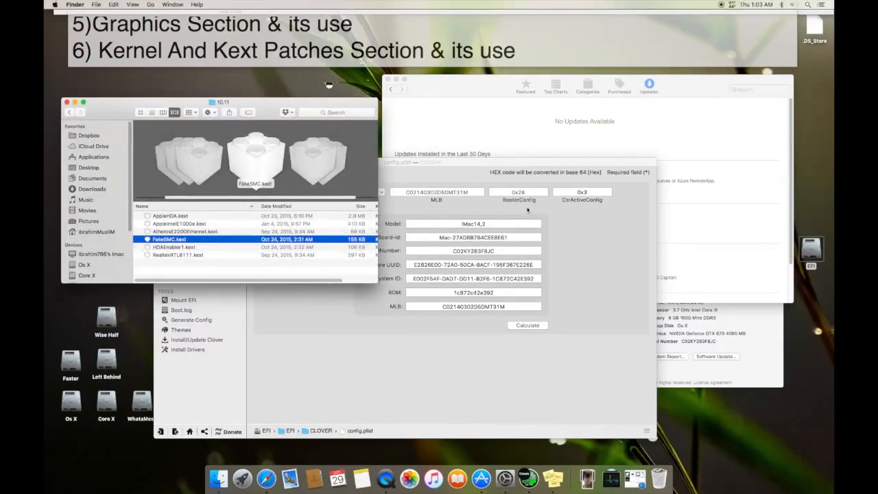
Set CsrActiveConfig to 0x69 in the Rt Variables section.
left_click(547, 192)
left_click_drag(582, 195, 555, 193)
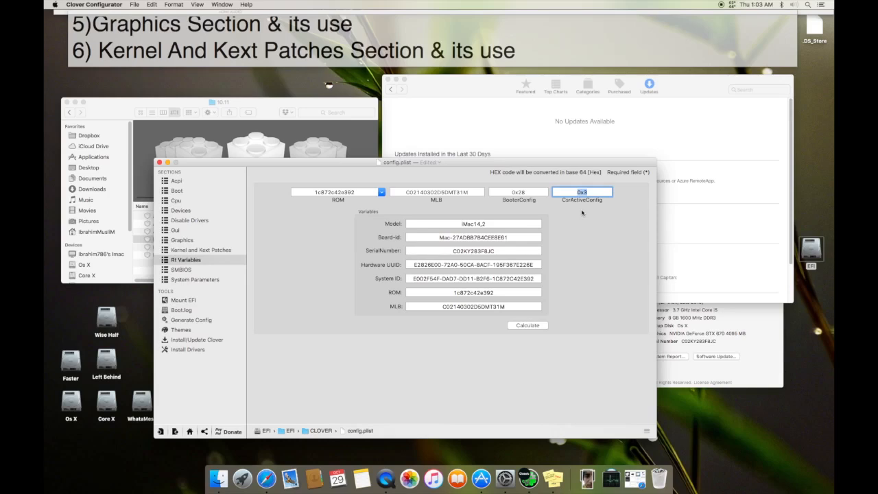
key("Right")
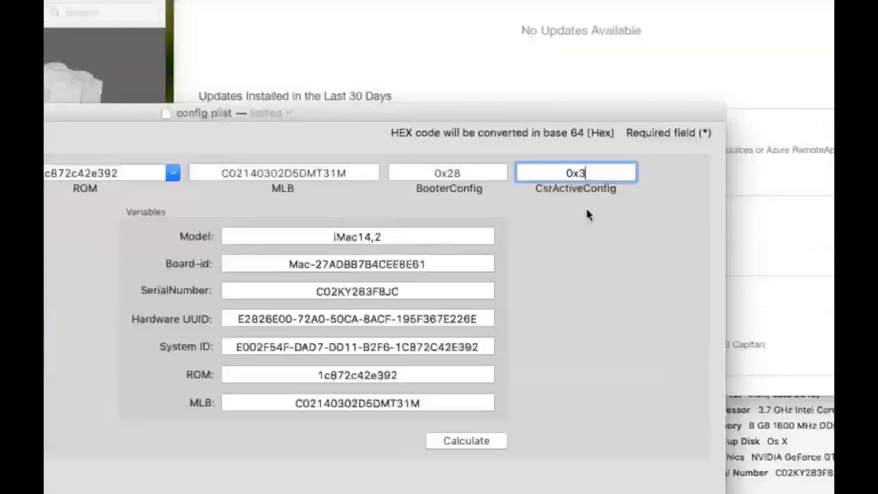
key("BackSpace")
type("69")
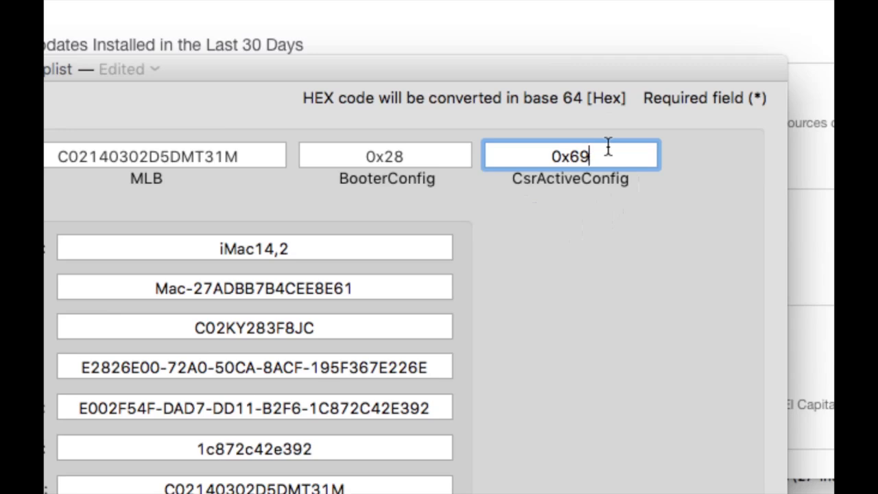
Highlight the CsrActiveConfig value, change it back to 0x3, and check the BooterConfig field beside it.
left_click_drag(607, 147, 434, 160)
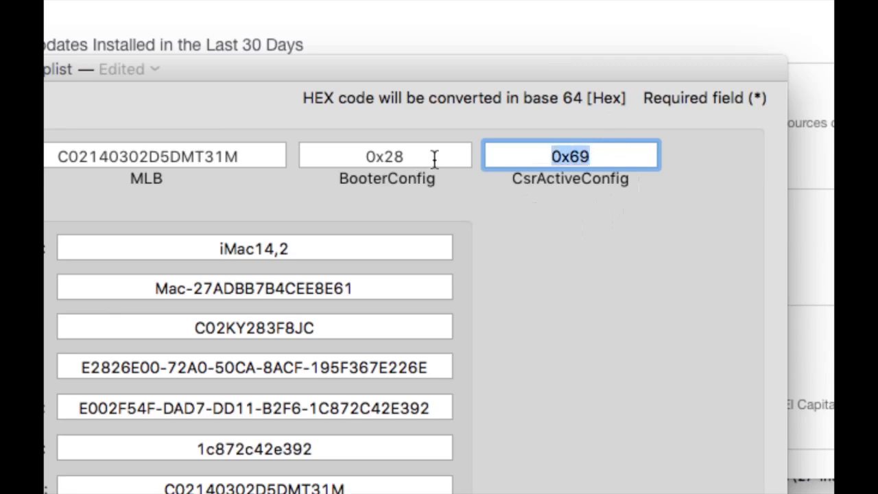
left_click(629, 156)
left_click_drag(610, 156, 557, 152)
left_click(615, 159)
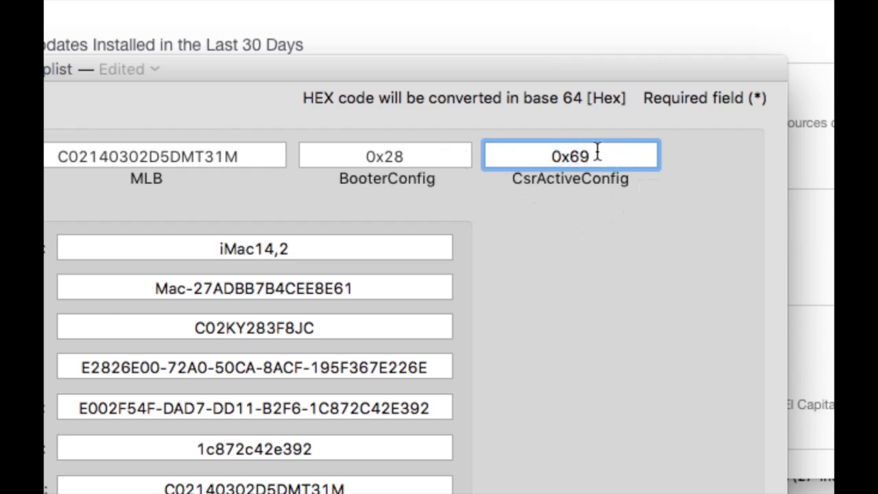
key("BackSpace")
key("BackSpace")
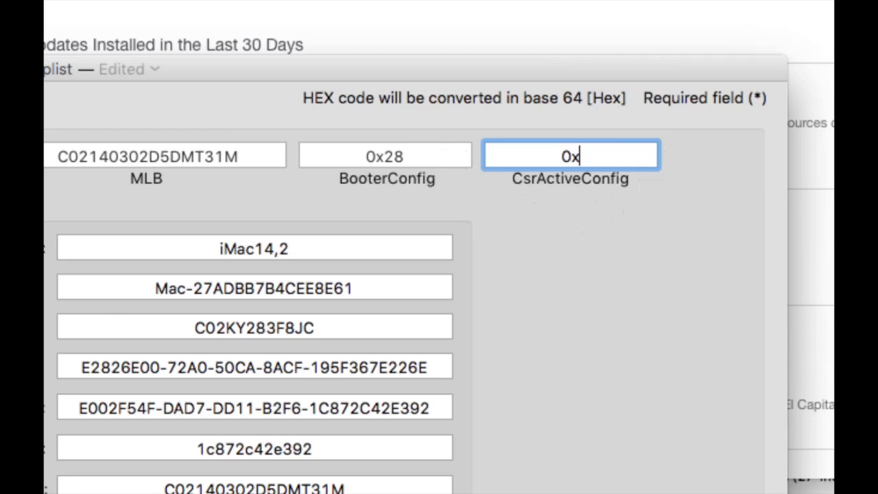
type("3")
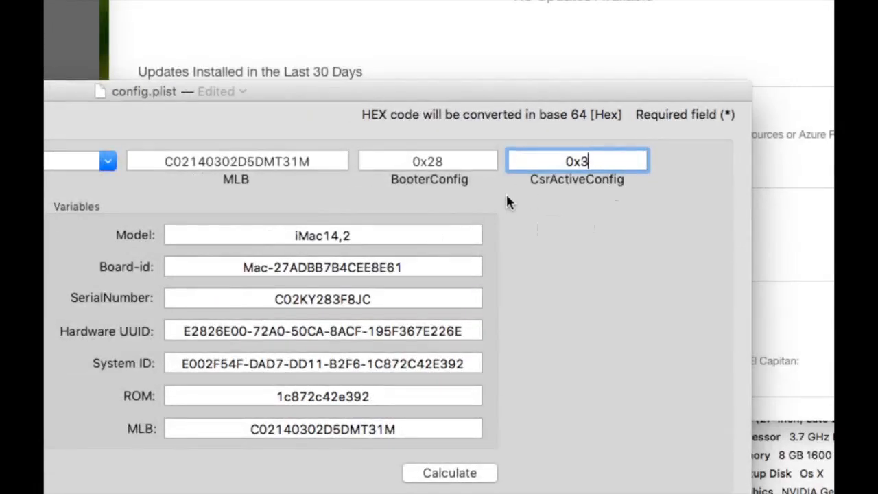
left_click(462, 168)
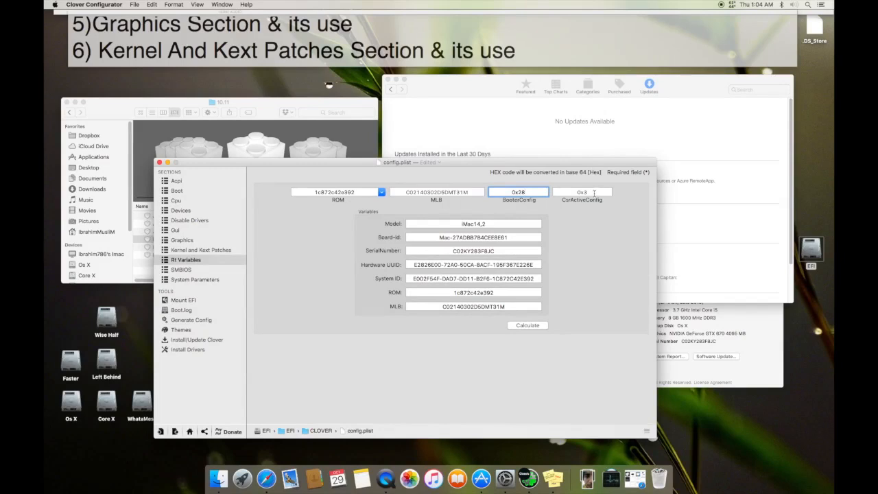
key("Tab")
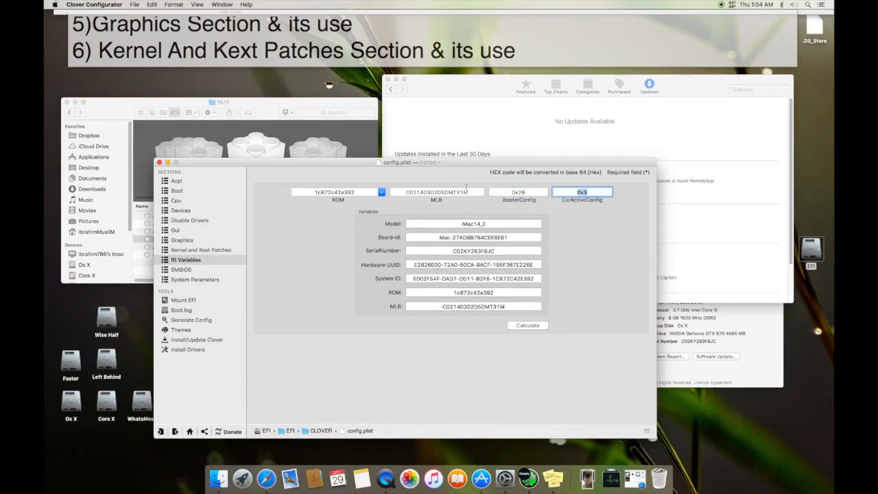
Look through the SMBIOS section and the Mount EFI, Boot.log, Generate Config, Themes and Install Drivers tools.
left_click(188, 270)
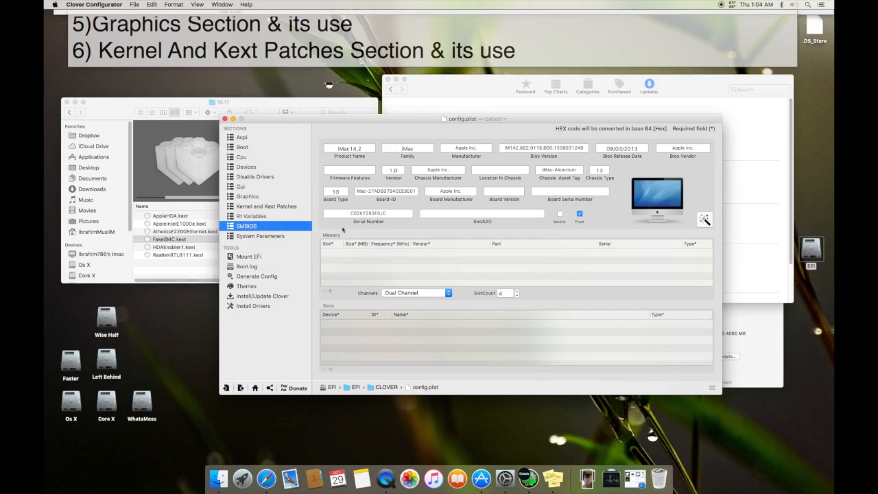
left_click(250, 257)
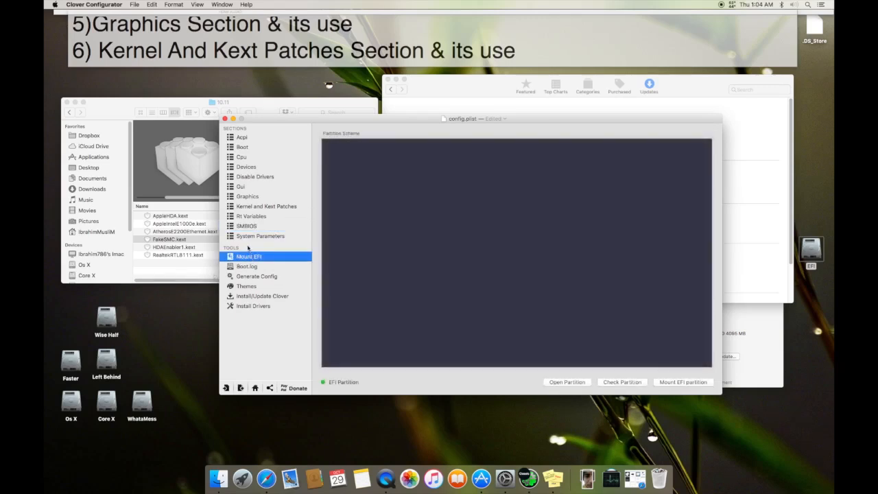
left_click(261, 267)
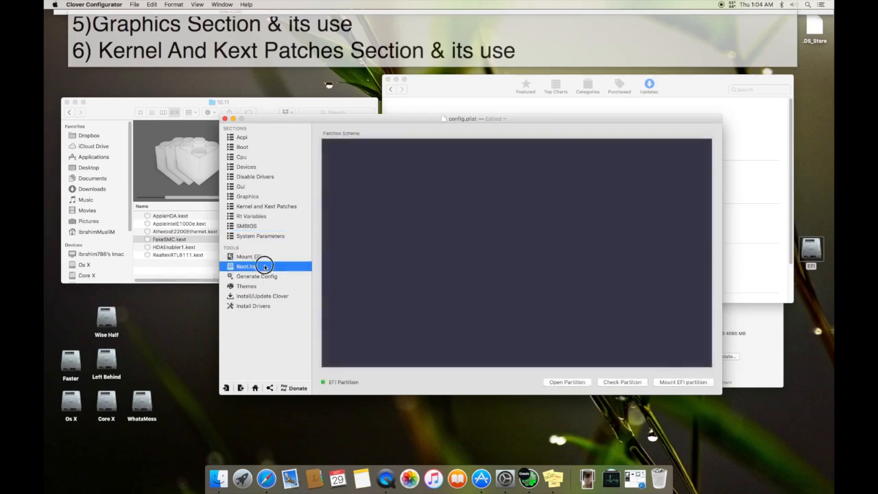
left_click(261, 276)
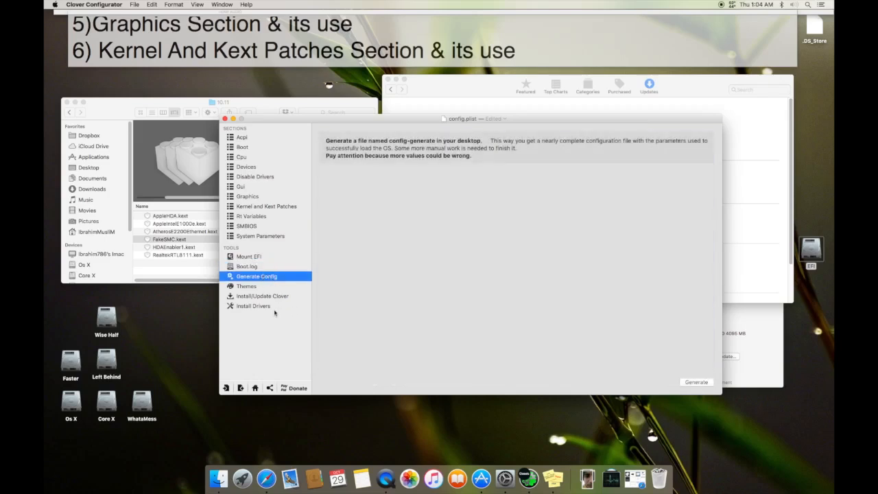
left_click(265, 294)
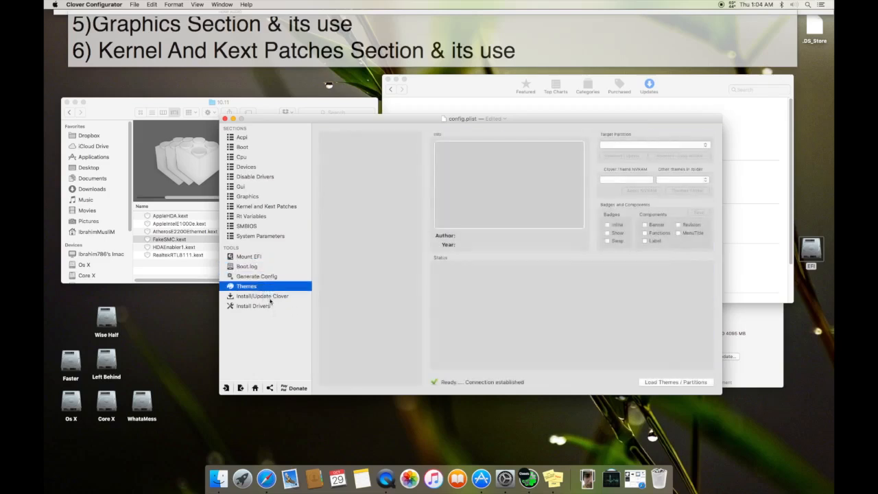
left_click(275, 306)
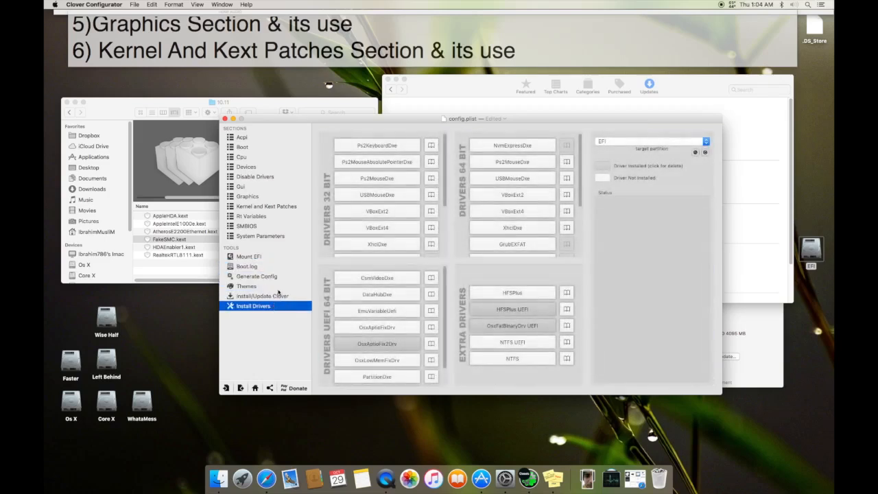
List the partition scheme of all disks with the Mount EFI tool.
left_click(271, 259)
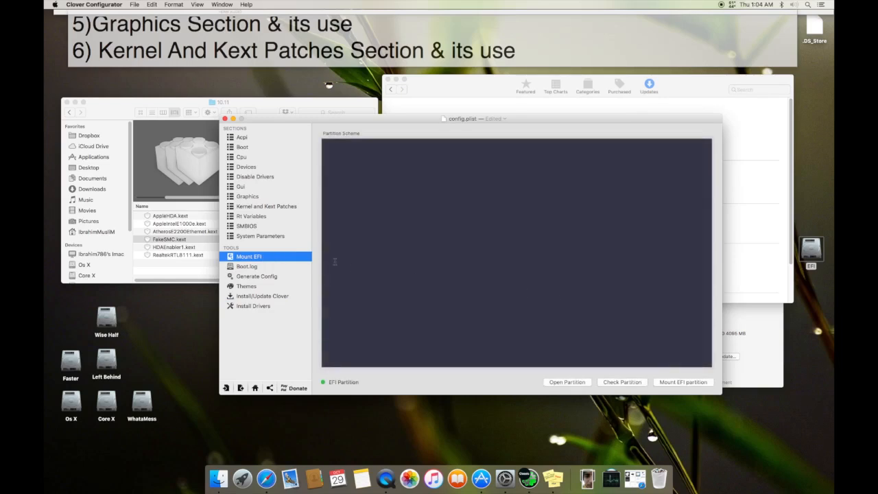
left_click(635, 382)
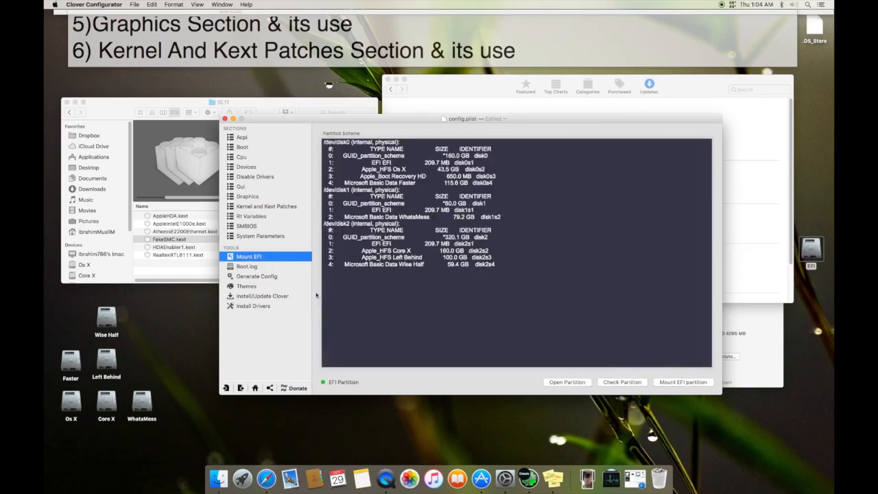
Generate the Clover boot log and skim through its contents.
left_click(276, 267)
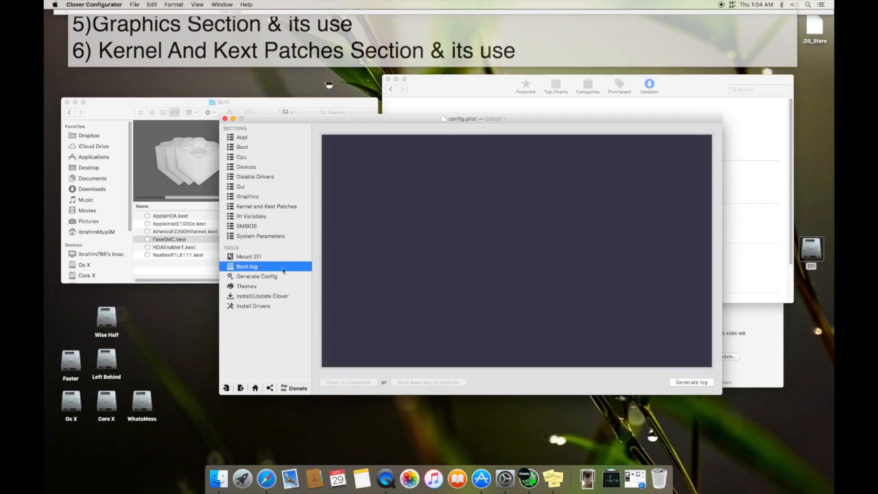
left_click(692, 382)
scroll(480, 226, "down", 15)
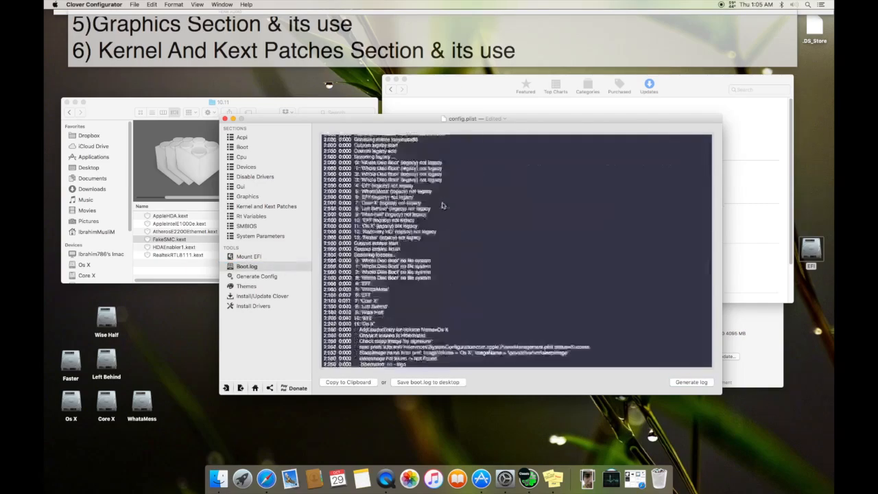
scroll(442, 205, "up", 15)
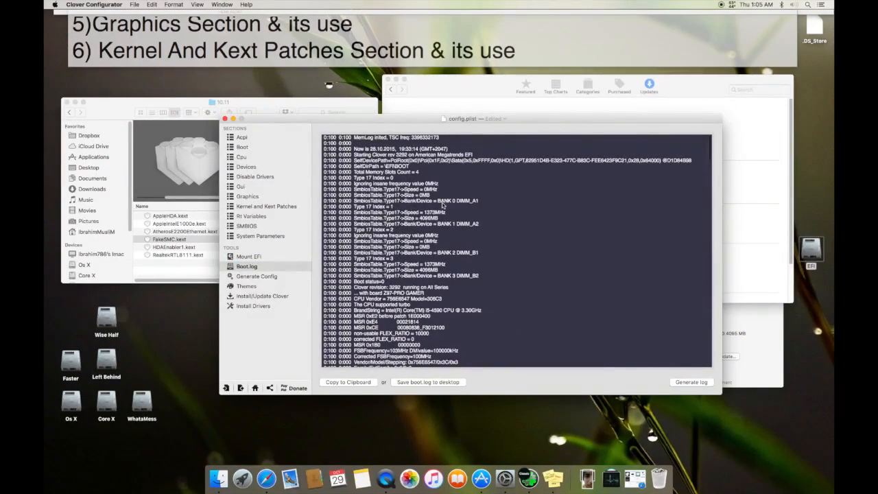
View the Generate Config and Themes tools, and check for a Clover update with saving onto the desktop enabled.
left_click(264, 276)
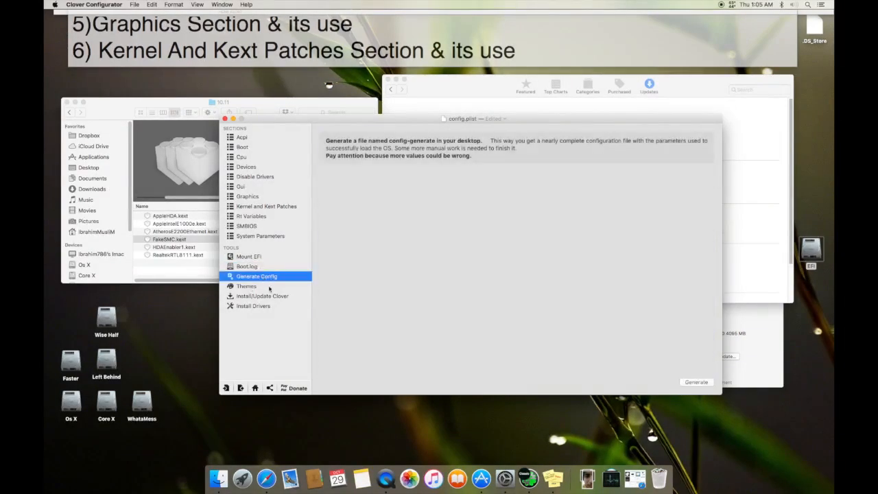
left_click(288, 284)
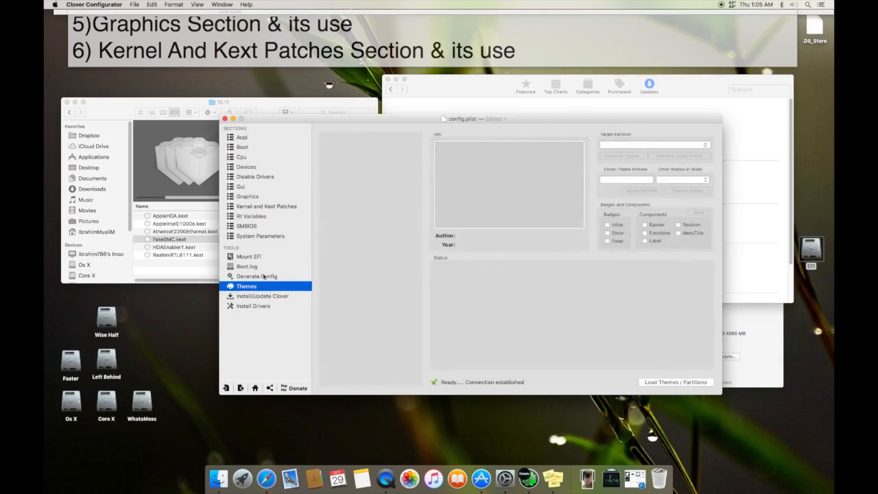
left_click(262, 296)
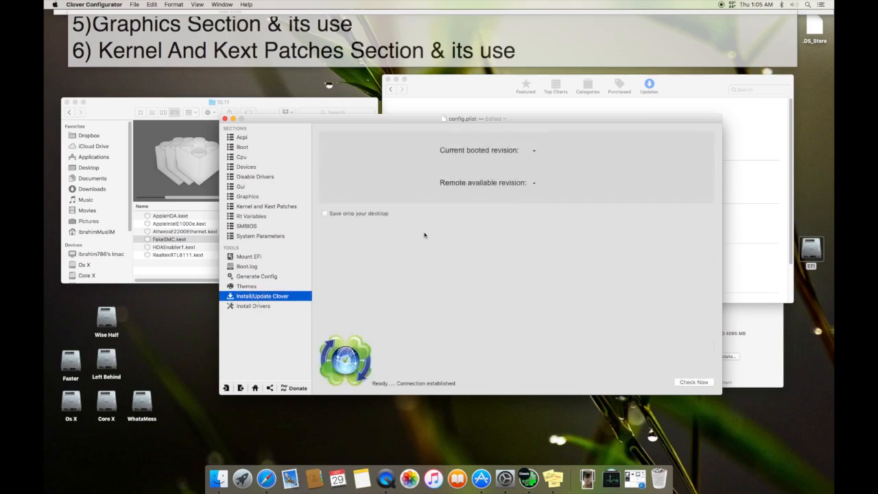
left_click(374, 216)
left_click(711, 382)
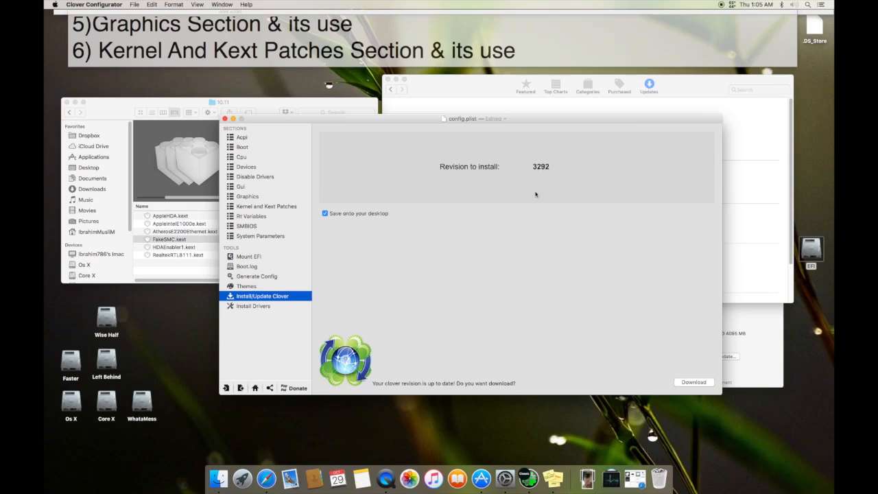
Examine the 32-bit and UEFI 64-bit driver lists offered by the Install Drivers tool.
left_click(258, 306)
scroll(410, 244, "down", 2)
scroll(410, 244, "down", 2)
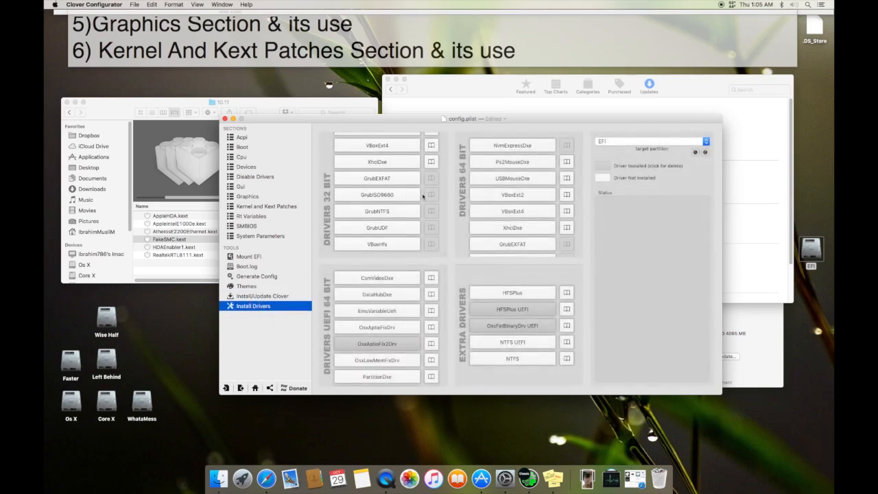
scroll(415, 323, "down", 2)
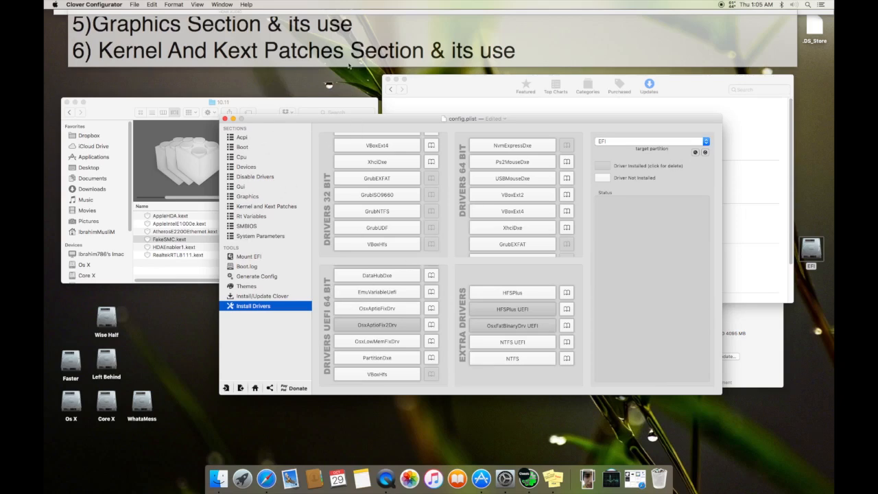
Switch to the Stickies note and enlarge it to show the full list of video topics.
left_click(425, 63)
left_click_drag(441, 69, 435, 415)
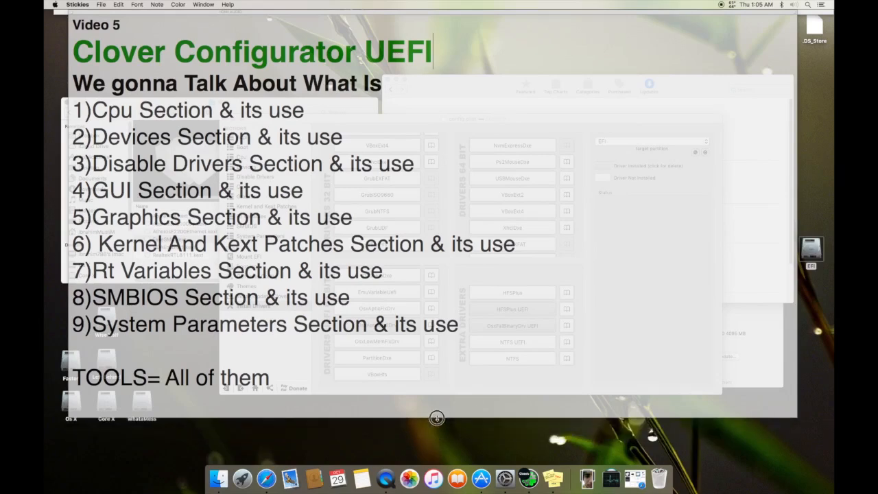